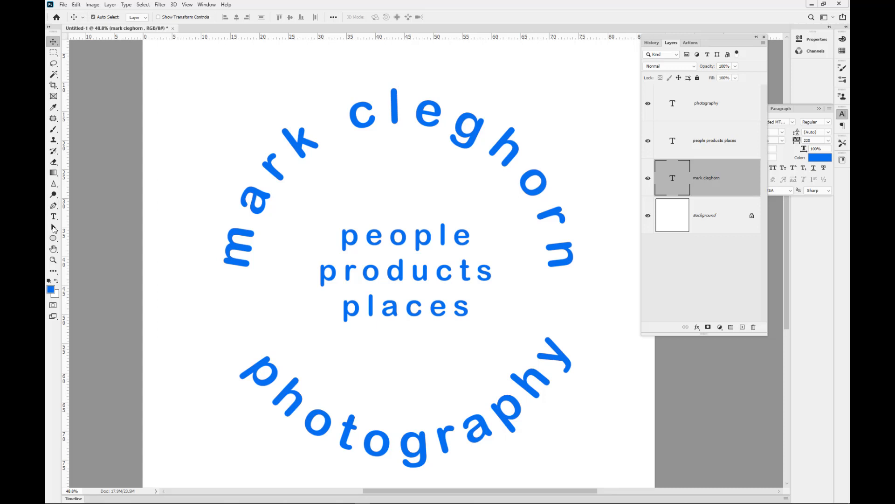
# - Slide the upper curved name text along its circular path with the Direct Selection tool and return it to its centred position
pyautogui.click(53, 228)
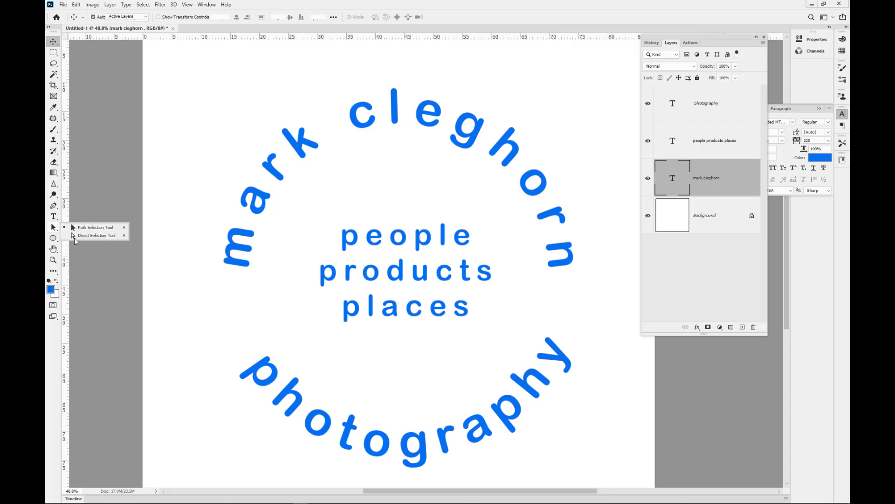
pyautogui.click(54, 229)
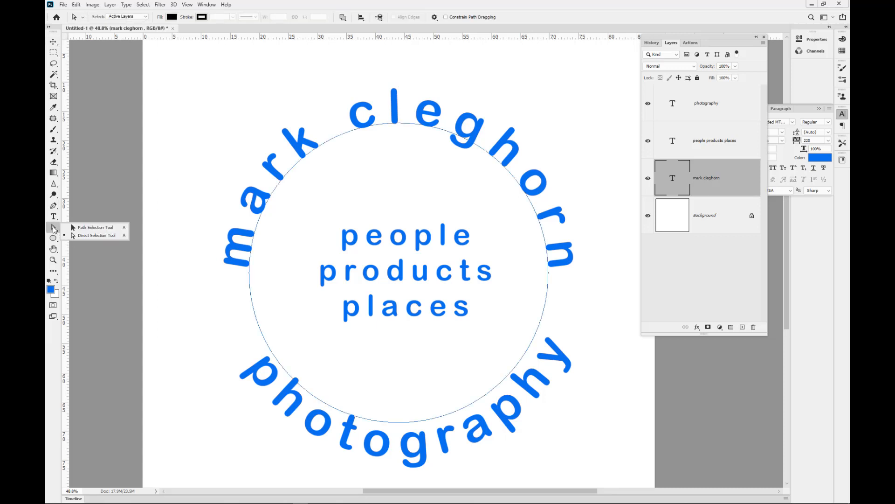
pyautogui.click(355, 118)
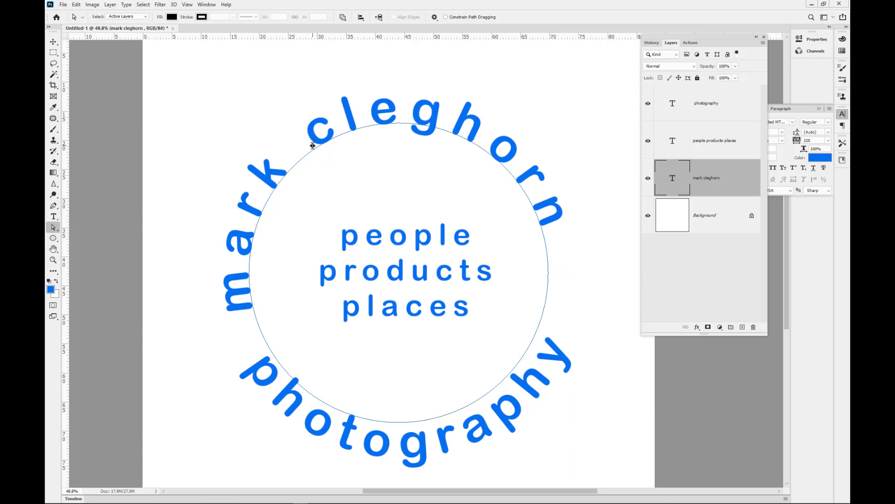
pyautogui.moveTo(312, 146)
pyautogui.mouseDown()
pyautogui.moveTo(417, 125)
pyautogui.moveTo(389, 123)
pyautogui.moveTo(428, 127)
pyautogui.moveTo(407, 120)
pyautogui.mouseUp()
pyautogui.click(410, 445)
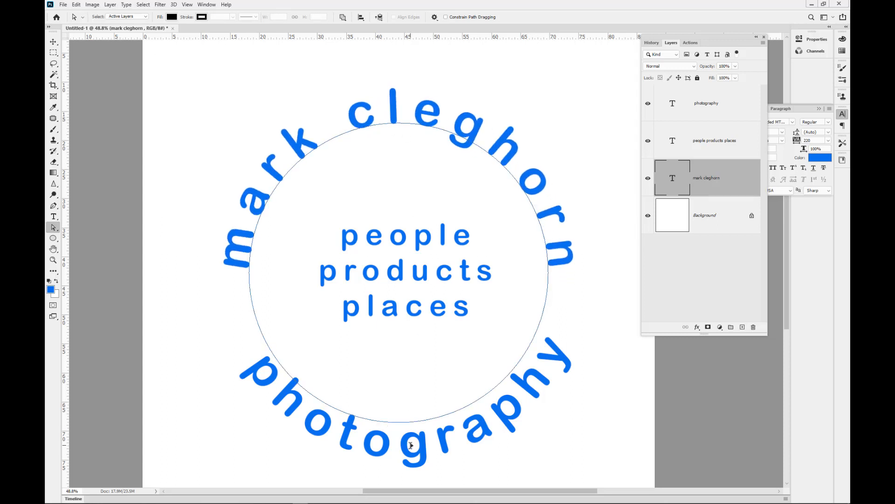
# - Replace the central "people products places" text with "PROOF"
pyautogui.doubleClick(673, 104)
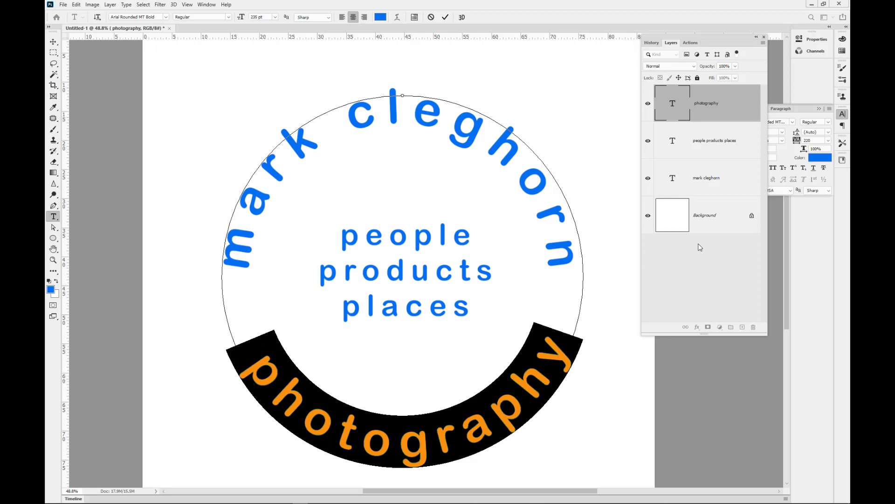
pyautogui.doubleClick(673, 142)
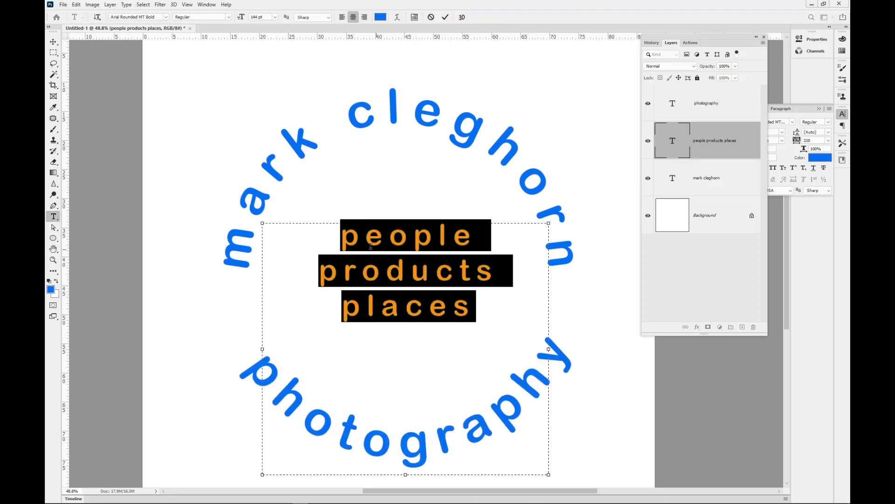
pyautogui.moveTo(337, 237); pyautogui.dragTo(521, 318)
pyautogui.write('PROOF')
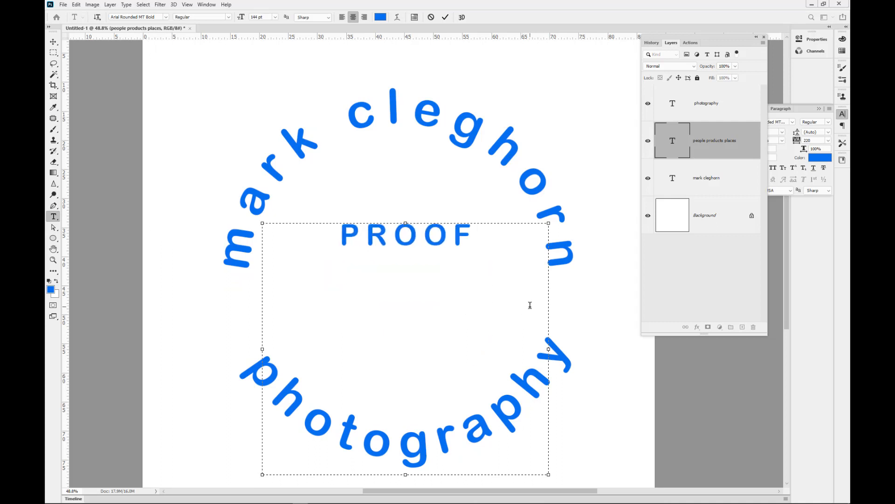
# - Enlarge the PROOF text to 299 pt and commit the text edit
pyautogui.hotkey('ctrl', 'a')
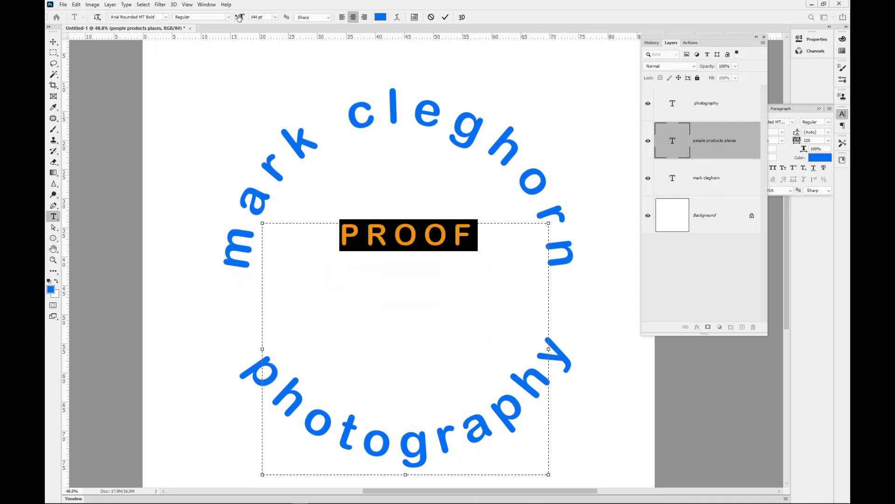
pyautogui.click(270, 17)
pyautogui.moveTo(271, 18); pyautogui.dragTo(307, 18)
pyautogui.click(53, 42)
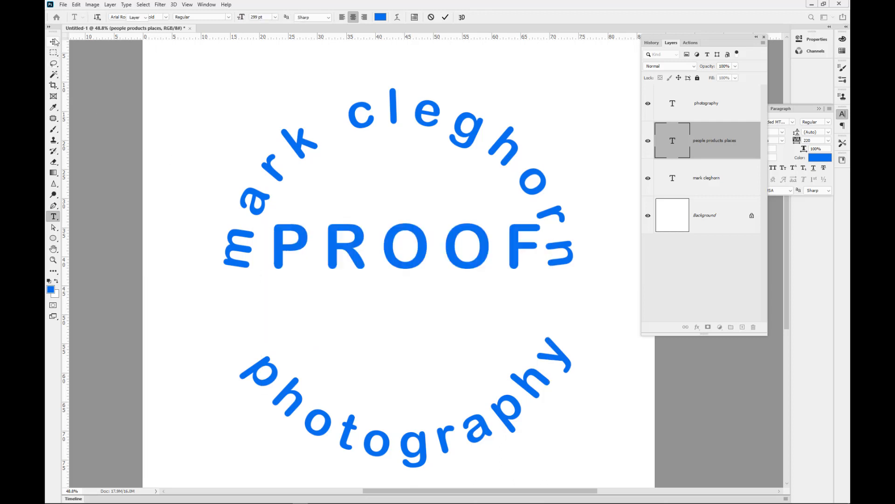
# - Move the PROOF text down to the middle of the circular design and set its layer opacity to 50%
pyautogui.moveTo(395, 239); pyautogui.dragTo(393, 288)
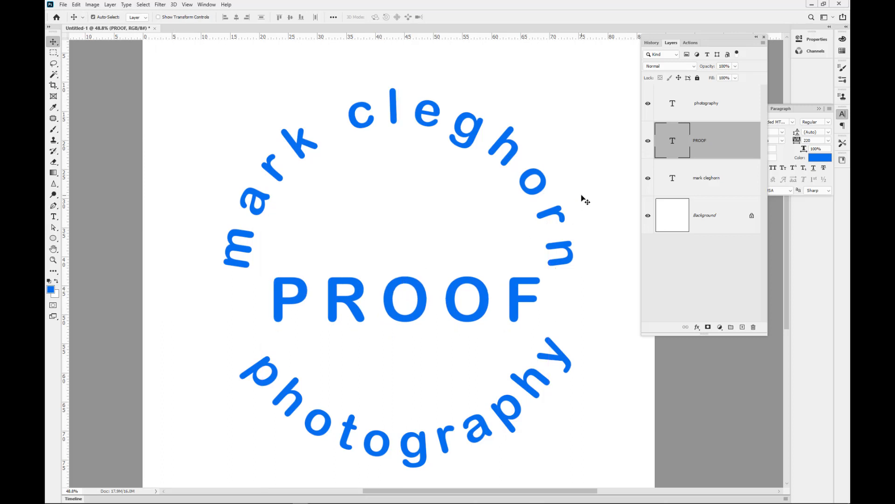
pyautogui.press('5')
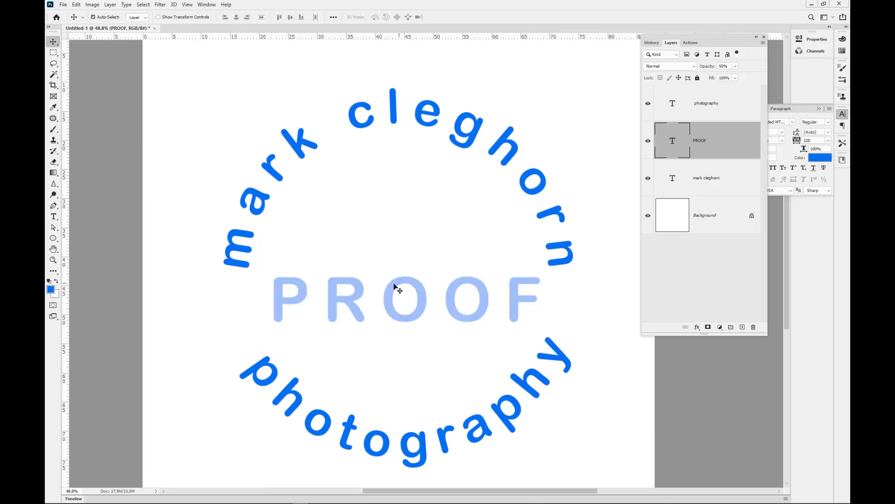
pyautogui.moveTo(360, 290); pyautogui.dragTo(358, 281)
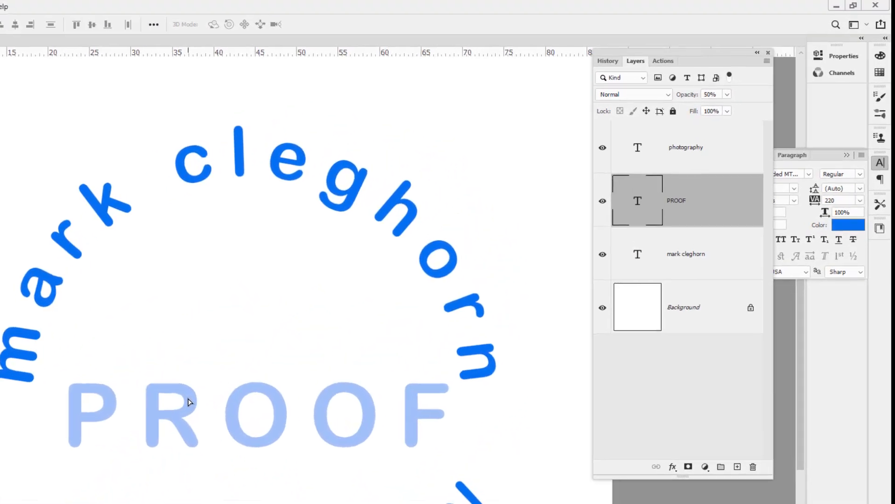
# - Put the three text layers into one group and hide that group
pyautogui.click(714, 150)
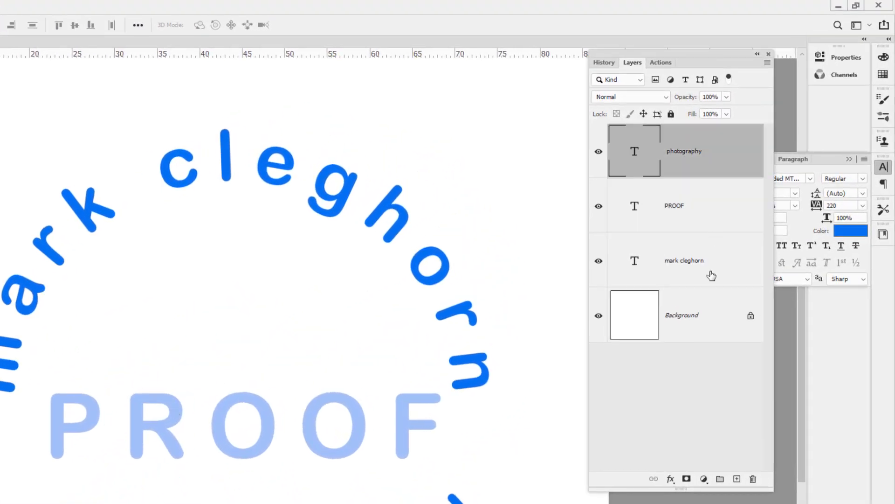
pyautogui.keyDown('shift'); pyautogui.click(709, 274); pyautogui.keyUp('shift')
pyautogui.click(720, 478)
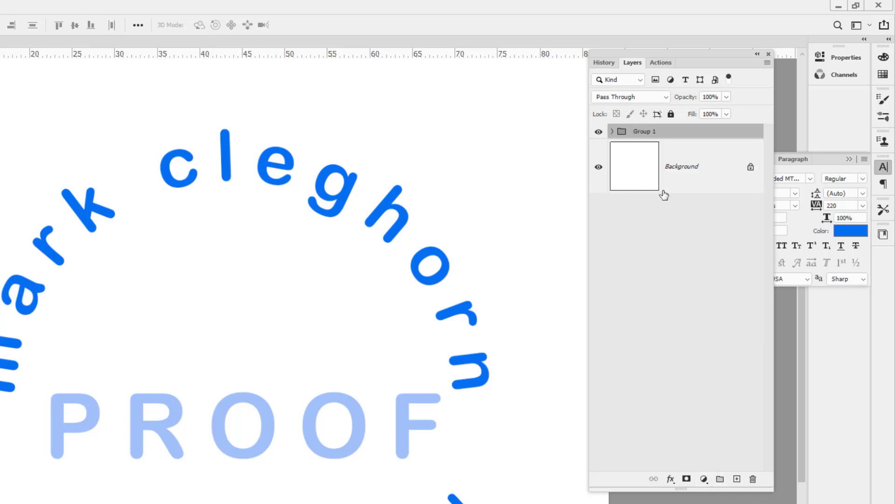
pyautogui.click(655, 179)
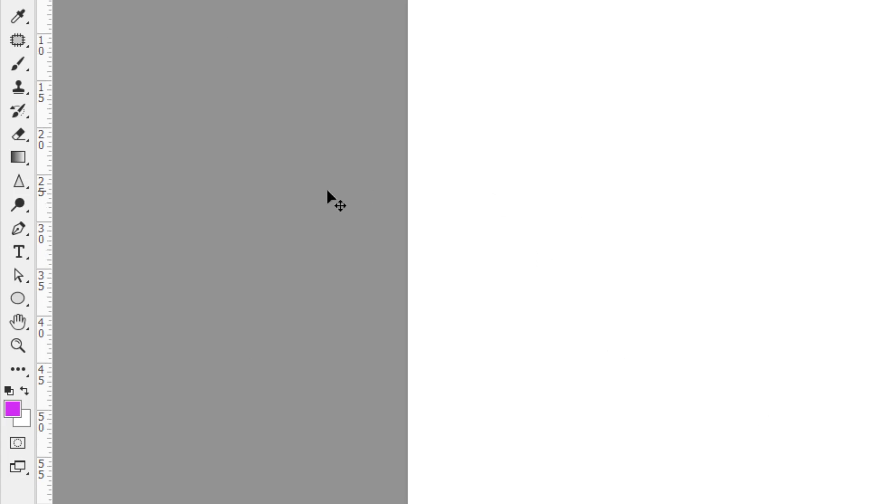
# - Draw a circular path near the middle of the canvas with the Ellipse tool, about 70% of the canvas width
pyautogui.rightClick(20, 299)
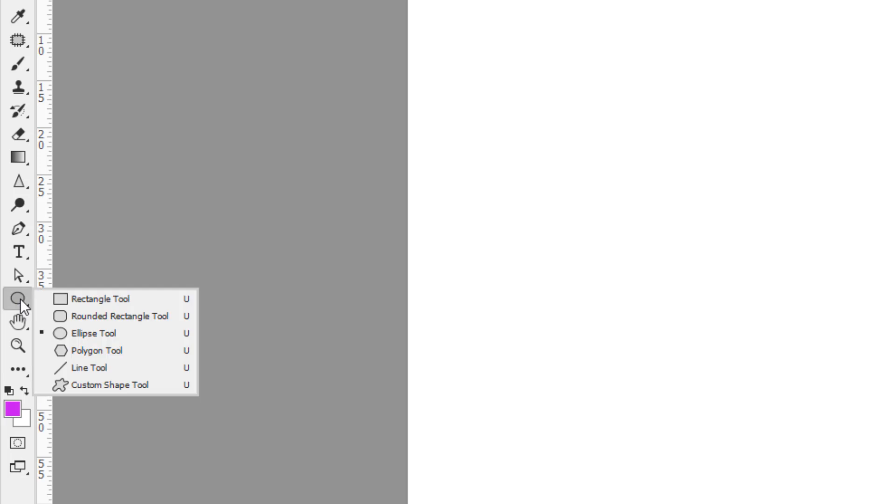
pyautogui.click(93, 333)
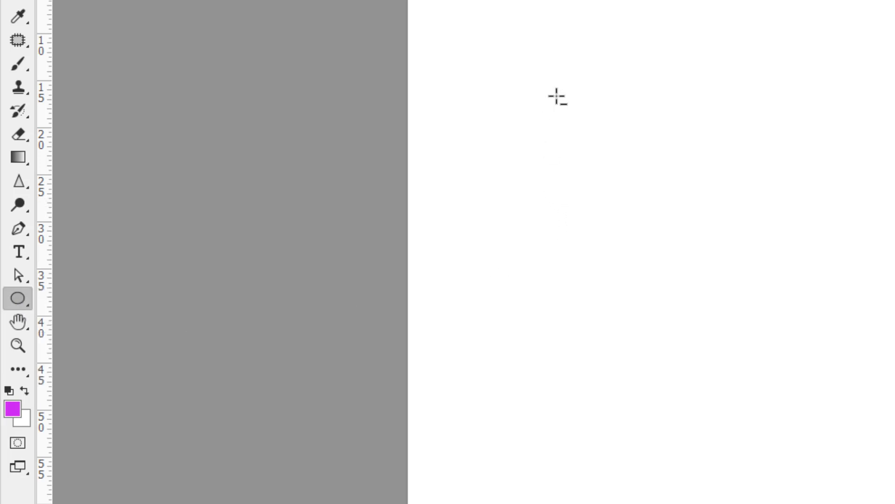
pyautogui.moveTo(555, 53); pyautogui.dragTo(572, 404)
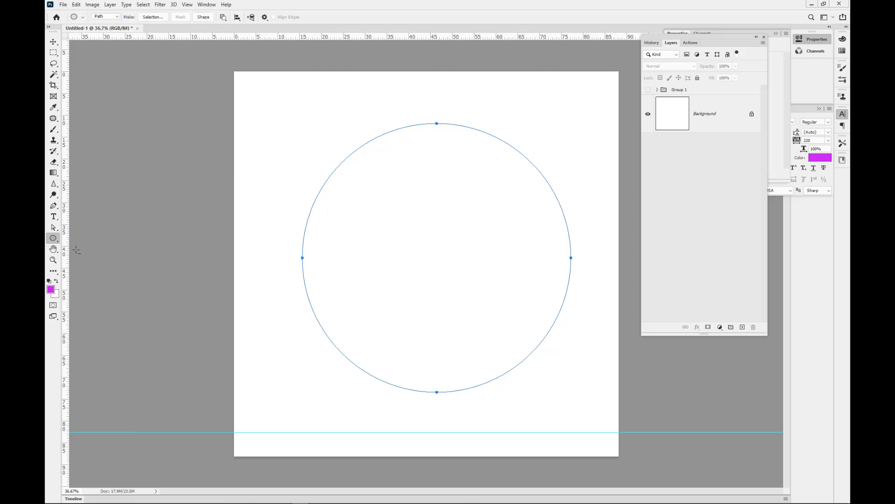
# - Add the text "The PhotographerAcademy.com" along the circular path, starting from the top of the circle
pyautogui.click(54, 217)
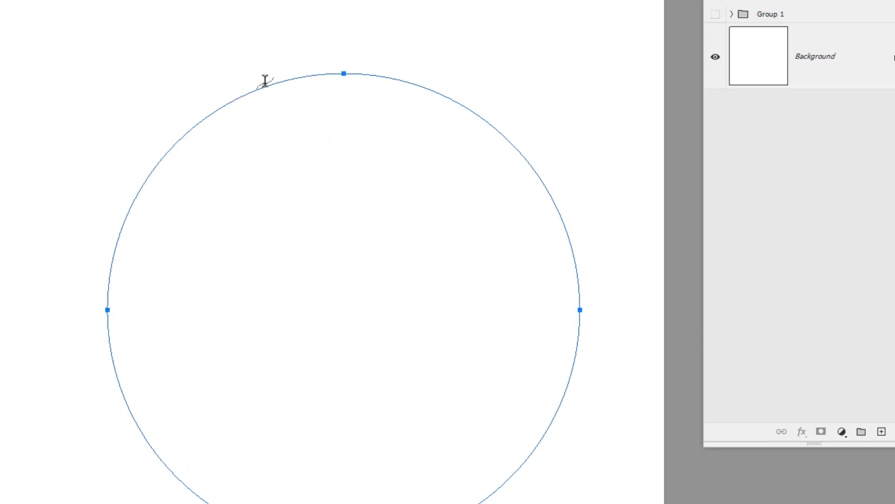
pyautogui.click(341, 70)
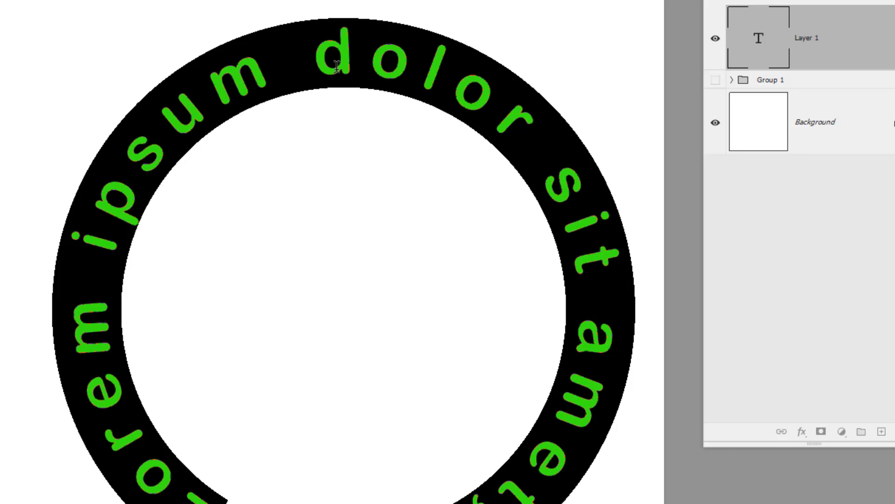
pyautogui.write('The Ph')
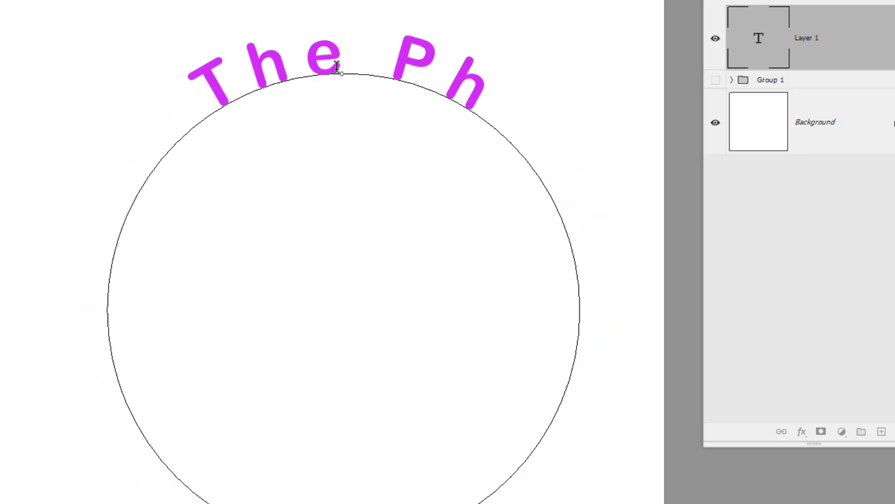
pyautogui.write('otograph')
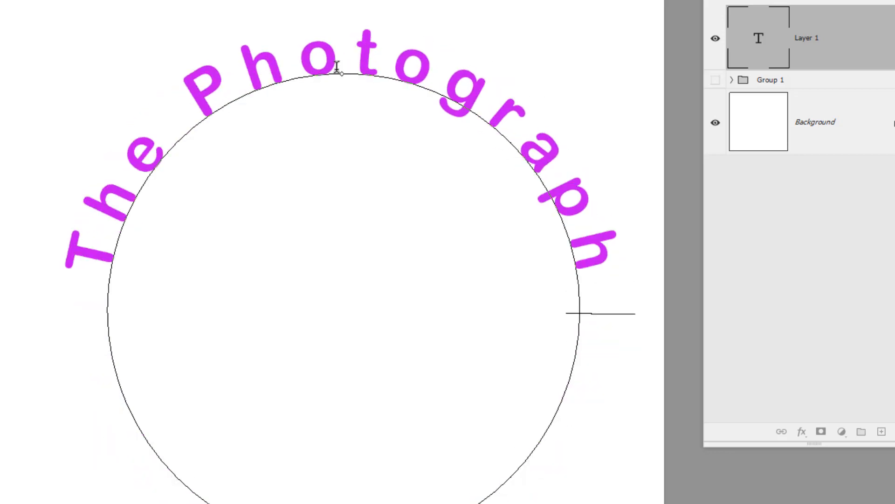
pyautogui.write('erAcademy')
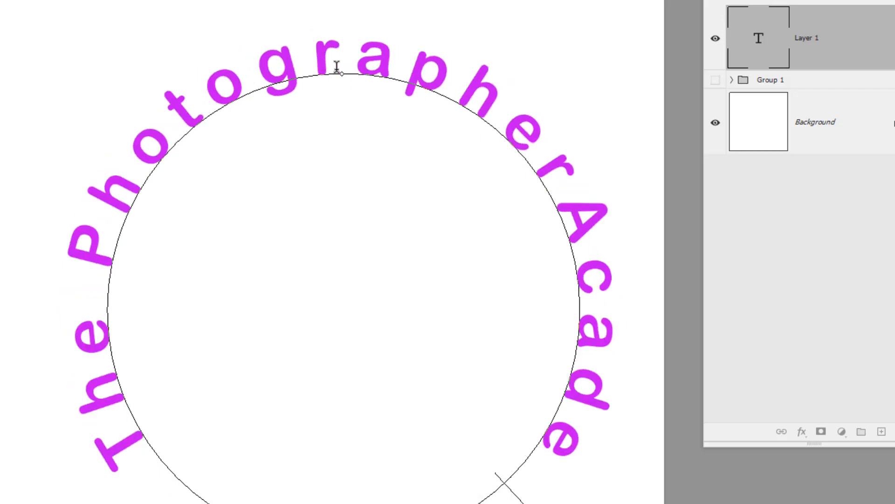
pyautogui.write('.com')
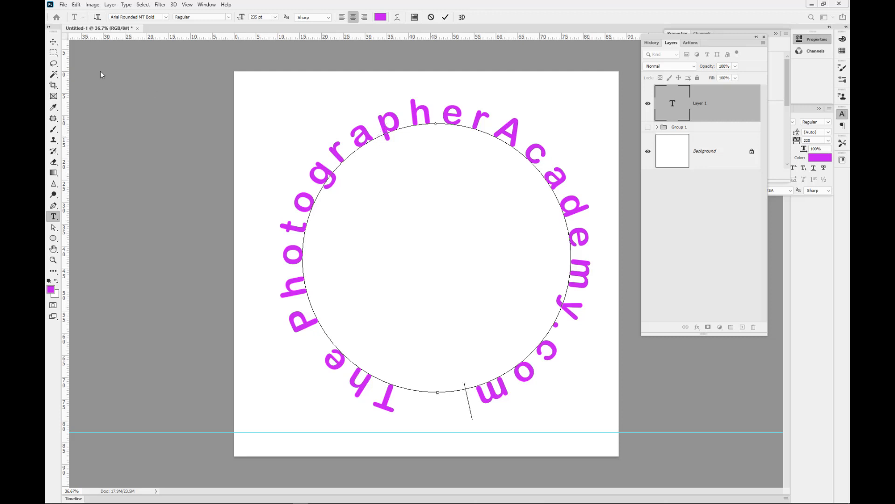
# - Slide the web-address text clockwise along the circle until the "g" of Photographer sits at the top
pyautogui.click(53, 229)
pyautogui.moveTo(375, 129); pyautogui.dragTo(487, 126)
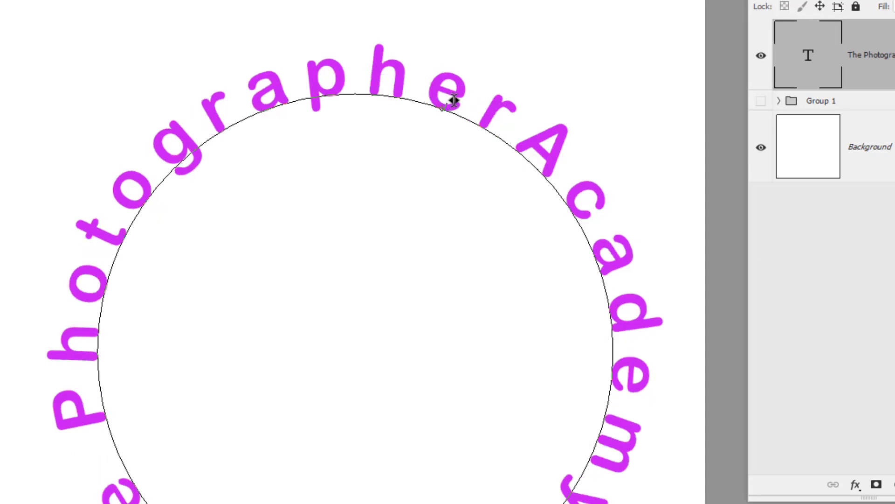
pyautogui.moveTo(454, 100); pyautogui.dragTo(597, 201)
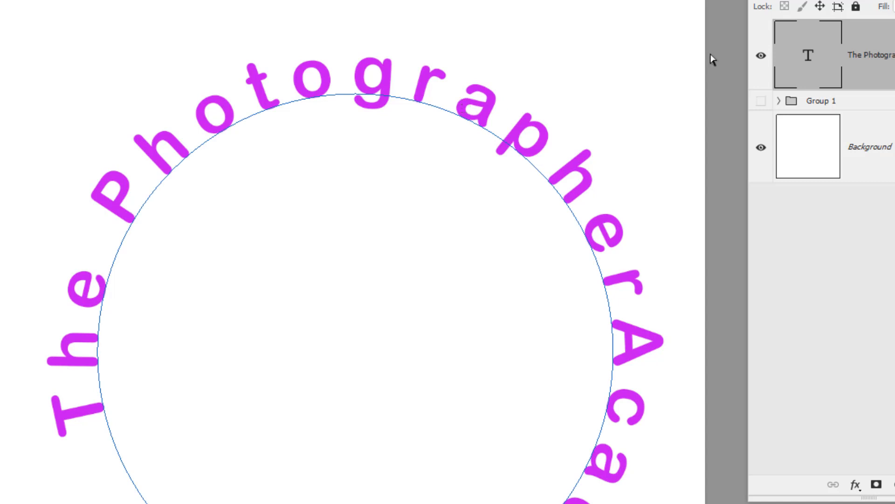
# - Set the horizontal scale of the whole circular web-address text to 103%
pyautogui.doubleClick(810, 56)
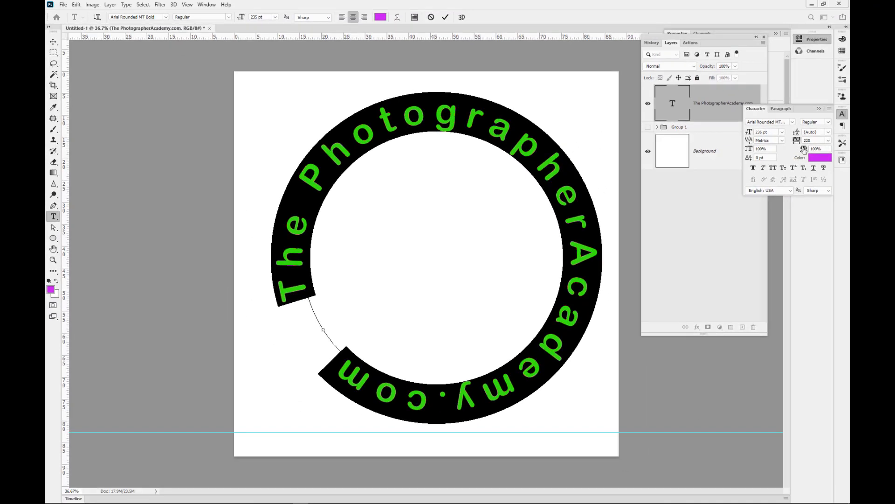
pyautogui.moveTo(804, 149); pyautogui.dragTo(805, 150)
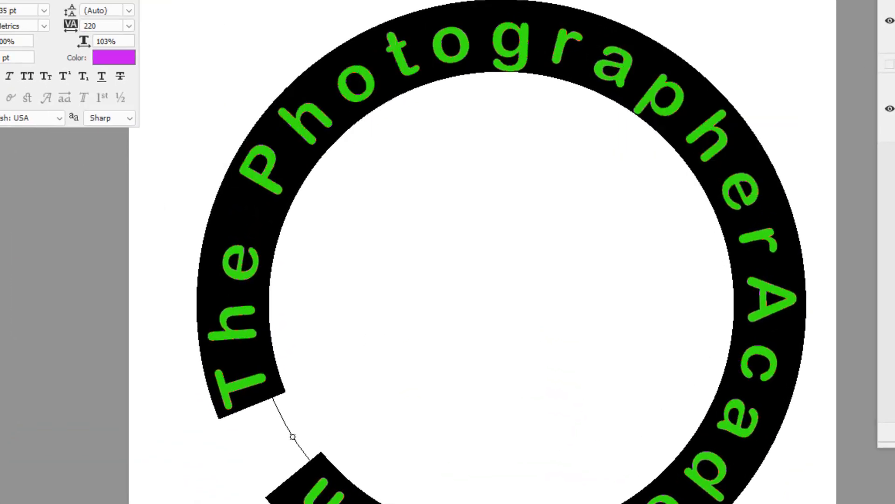
pyautogui.moveTo(70, 0); pyautogui.dragTo(87, 1)
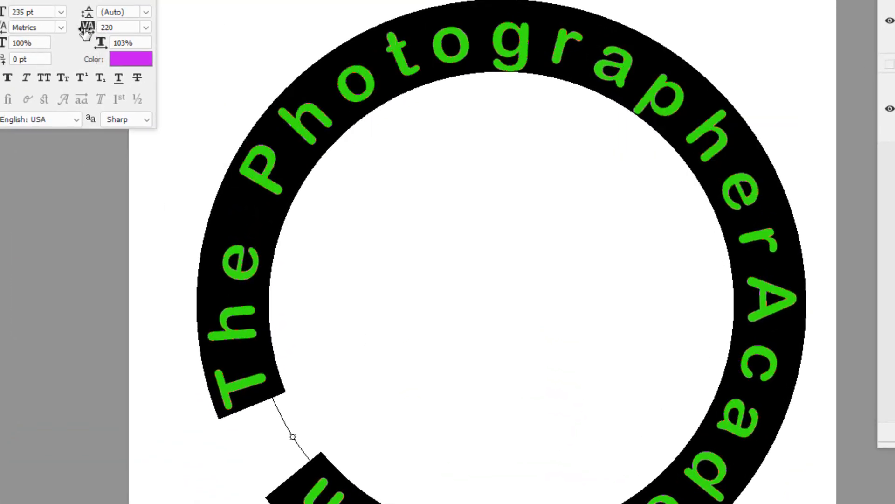
# - Try a tracking of 240 on the circular text, return it to 220 and commit the text edit
pyautogui.moveTo(86, 32); pyautogui.dragTo(86, 33)
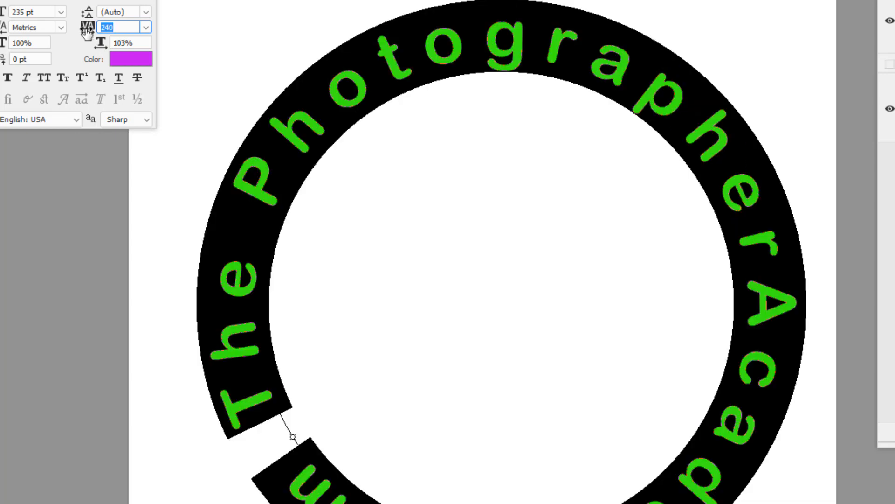
pyautogui.moveTo(87, 32); pyautogui.dragTo(86, 33)
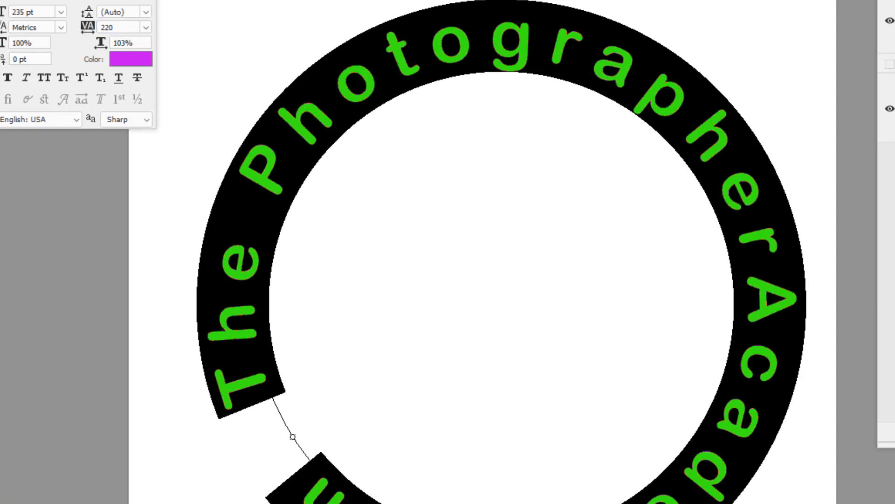
pyautogui.hotkey('ctrl', 'Return')
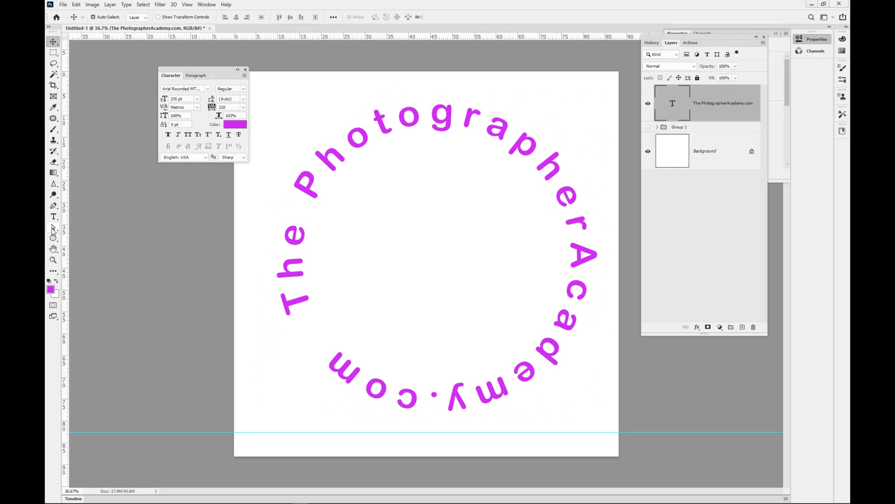
# - Rotate the web-address text counterclockwise around the circle with the Path Selection tool until the "p" before "her" sits at the top
pyautogui.click(53, 228)
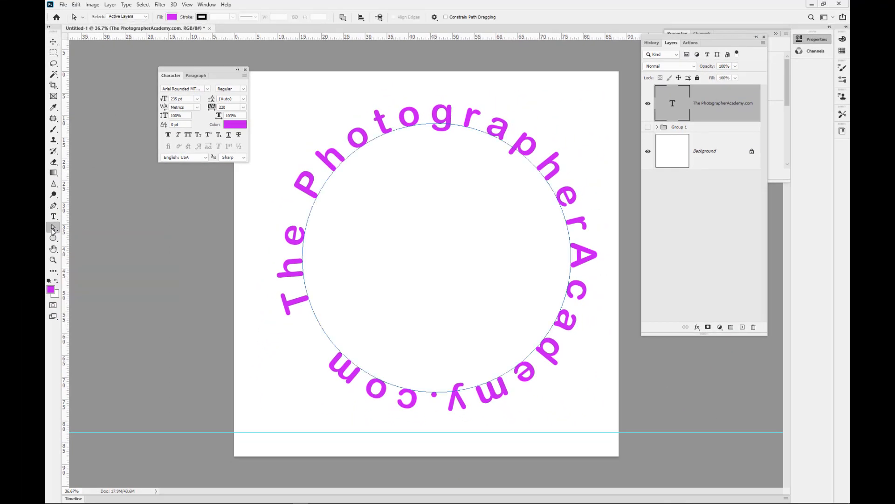
pyautogui.rightClick(52, 229)
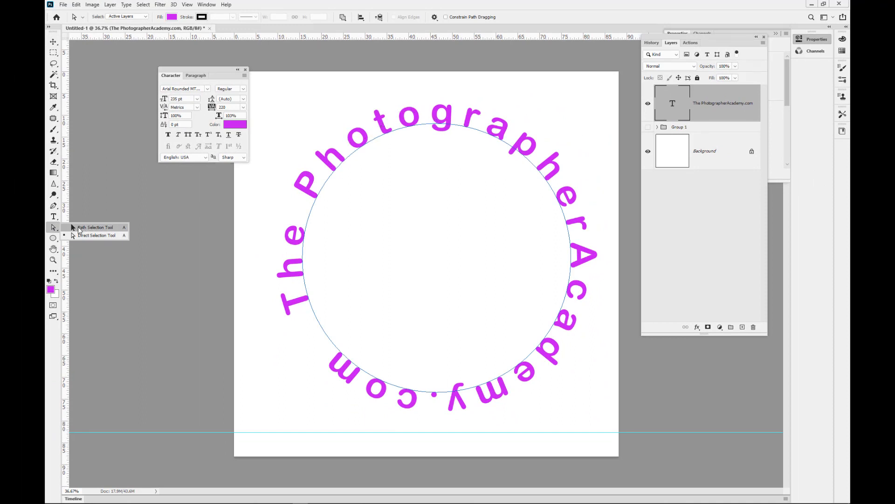
pyautogui.click(85, 229)
pyautogui.moveTo(380, 130); pyautogui.dragTo(394, 122)
pyautogui.moveTo(418, 116); pyautogui.dragTo(478, 118)
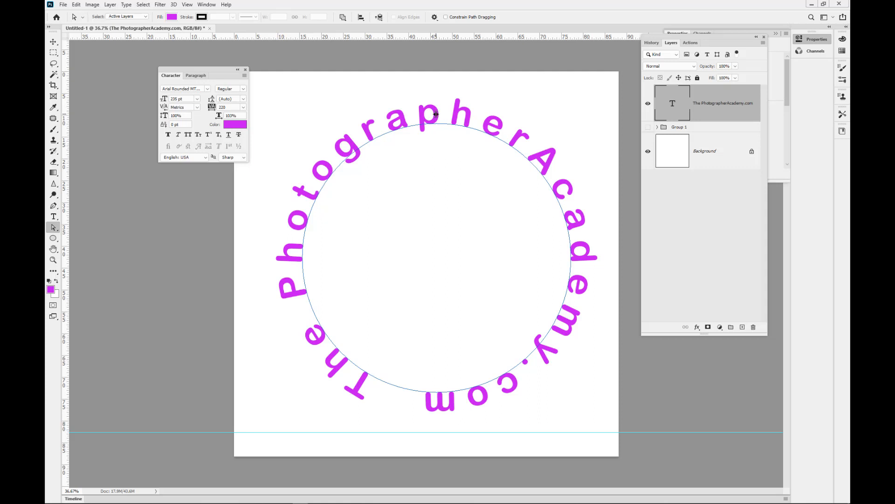
# - Rotate the web-address text clockwise until "The Photographer" spans the upper half of the circle, and duplicate its layer
pyautogui.moveTo(436, 114); pyautogui.dragTo(582, 212)
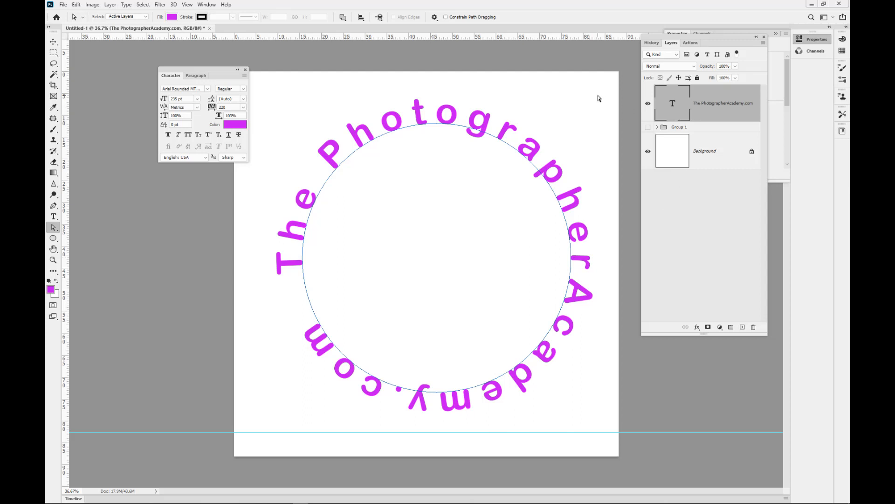
pyautogui.hotkey('ctrl', 'j')
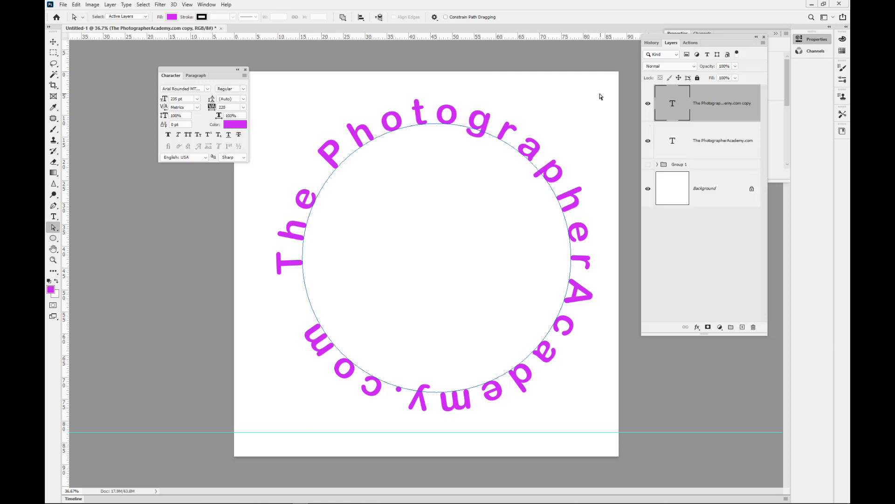
# - Recolor the duplicated circular text blue (#0f7cec) and toggle its layer's visibility to compare it with the magenta original
pyautogui.doubleClick(672, 106)
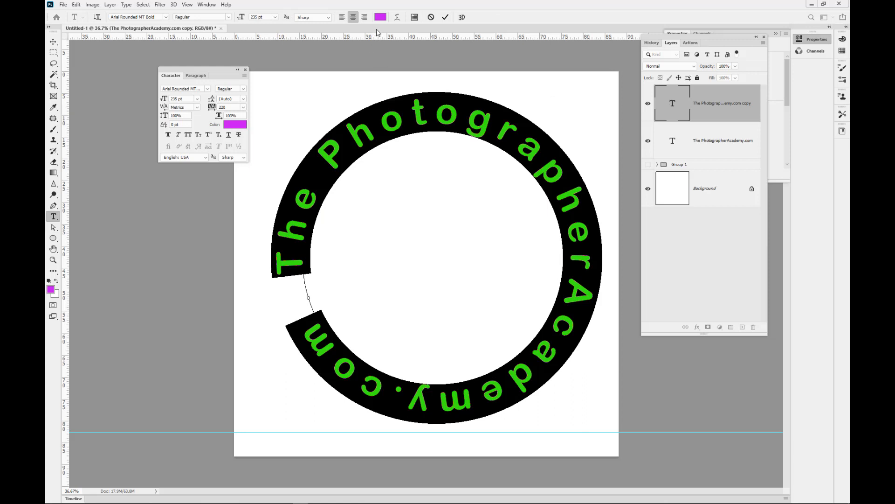
pyautogui.click(381, 18)
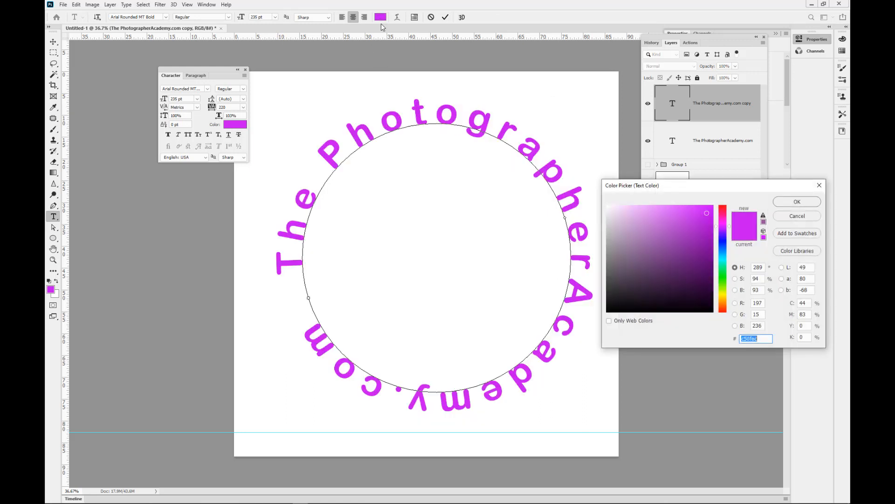
pyautogui.click(722, 250)
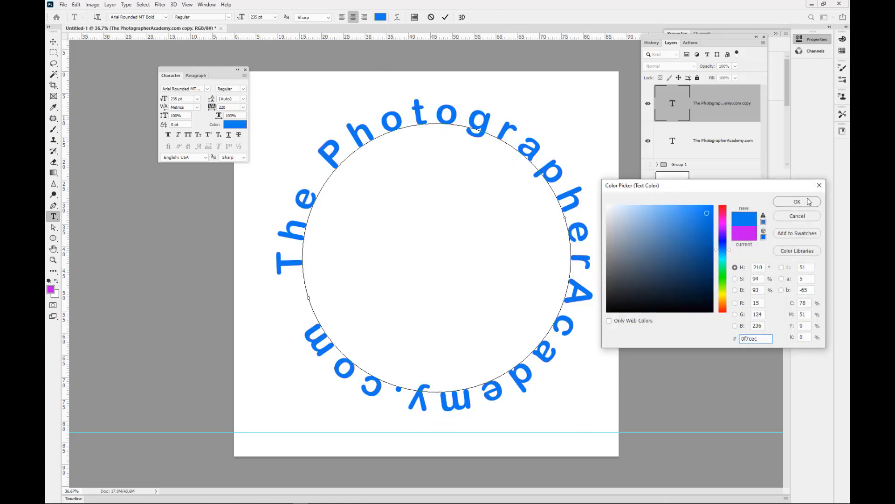
pyautogui.click(797, 202)
pyautogui.click(648, 103)
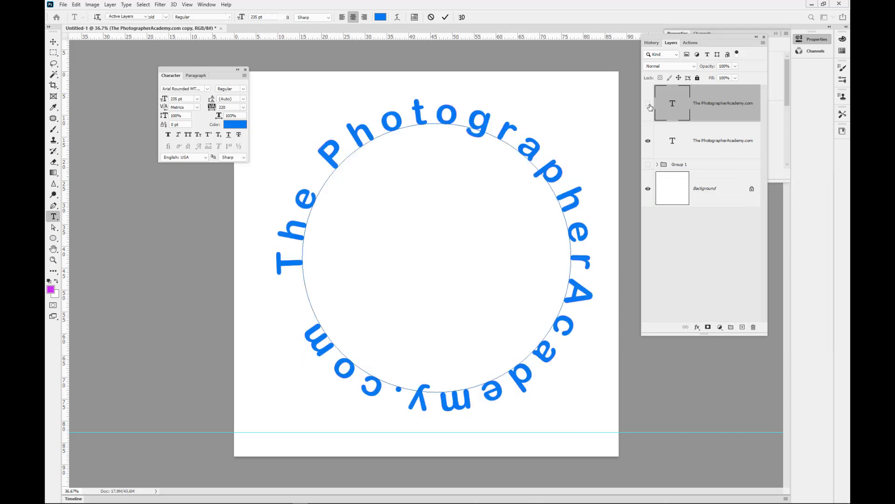
pyautogui.click(648, 104)
# - Rotate the blue copy clockwise until the first "o" of Photographer sits at the top, and hide the magenta original layer
pyautogui.press('a')
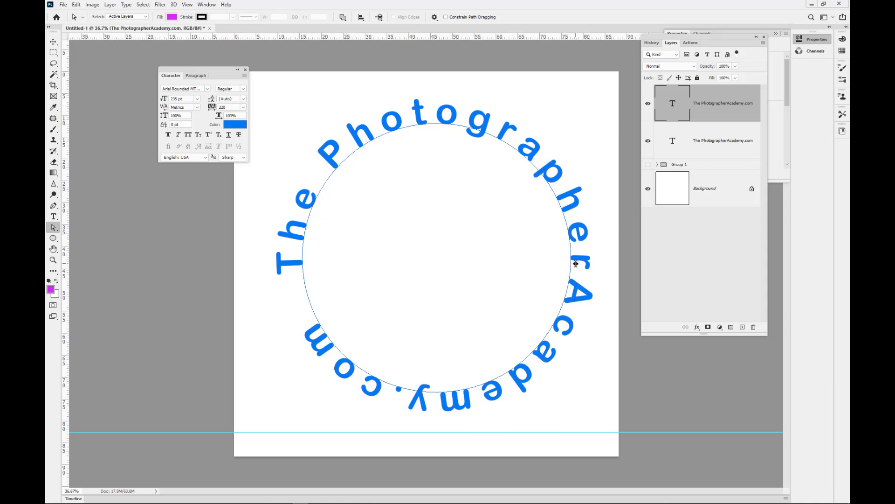
pyautogui.moveTo(575, 264); pyautogui.dragTo(576, 264)
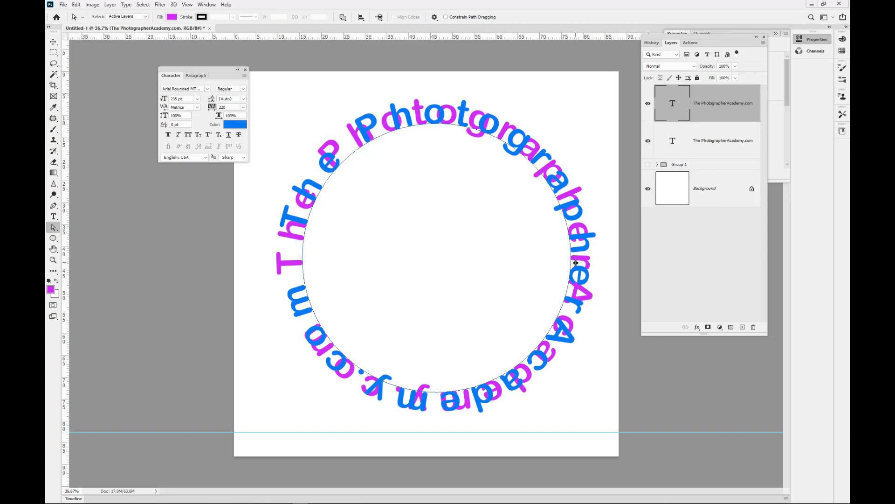
pyautogui.click(648, 103)
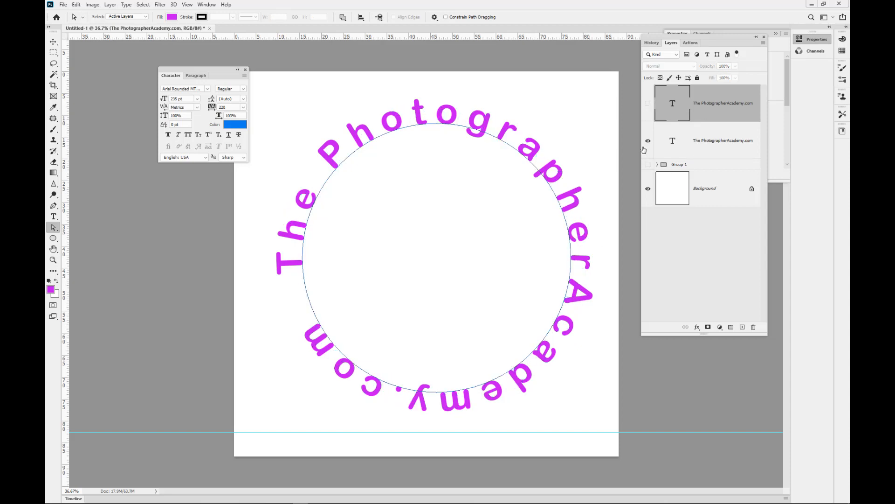
pyautogui.click(676, 148)
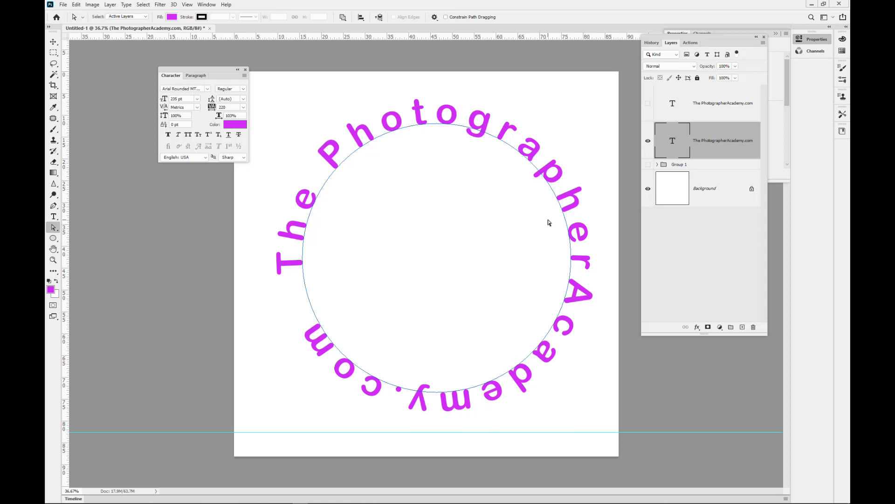
pyautogui.click(648, 140)
pyautogui.click(647, 104)
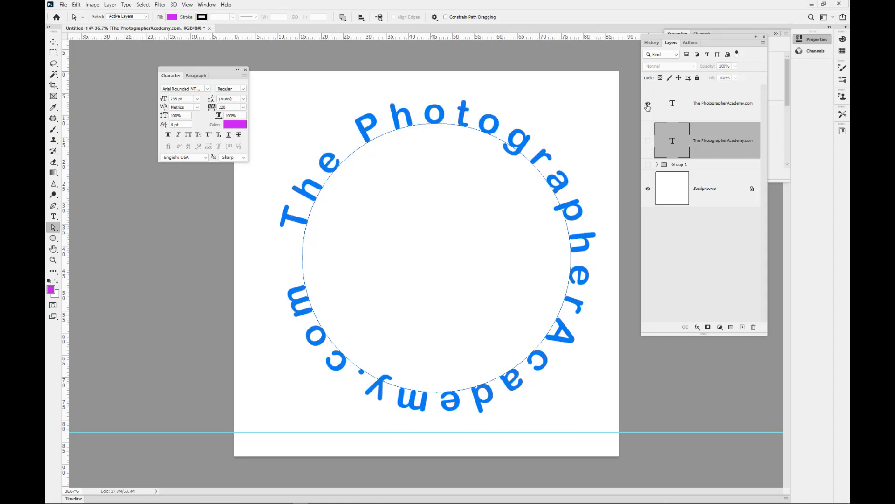
# - Delete "The Photographer" from the blue circular text so only "Academy.com" is left
pyautogui.press('t')
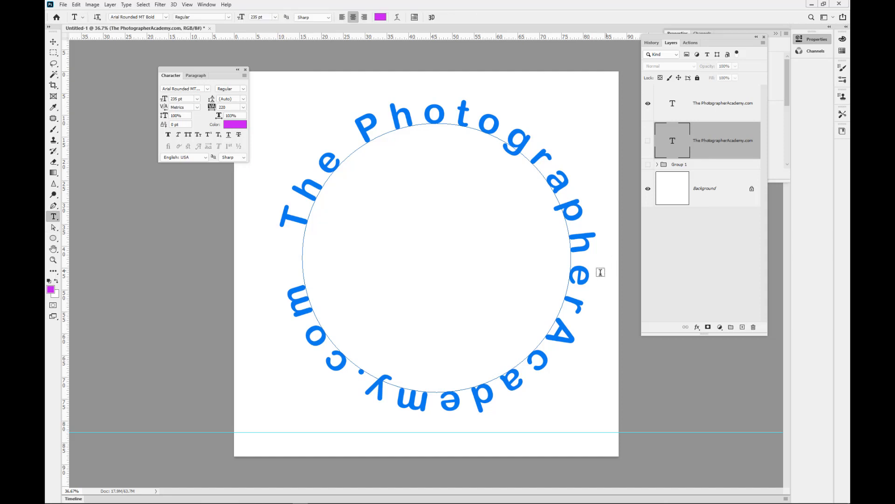
pyautogui.click(575, 304)
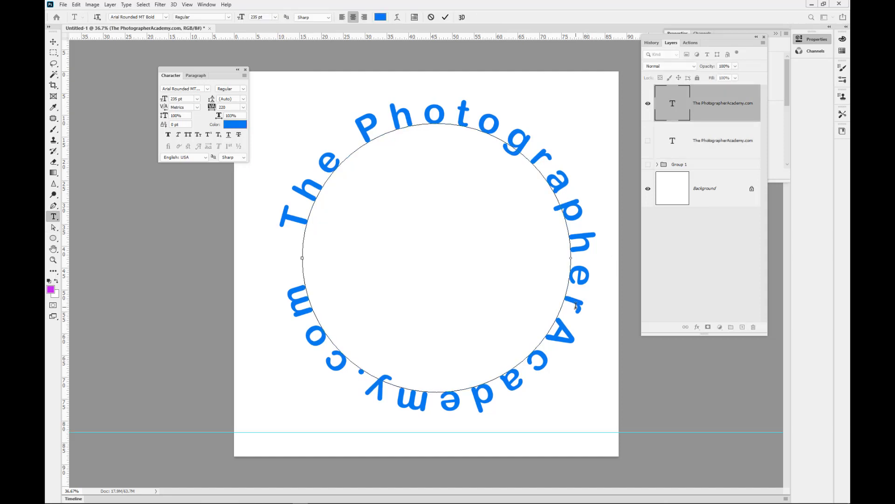
pyautogui.moveTo(576, 305); pyautogui.dragTo(277, 209)
pyautogui.press('Delete')
pyautogui.press('Delete')
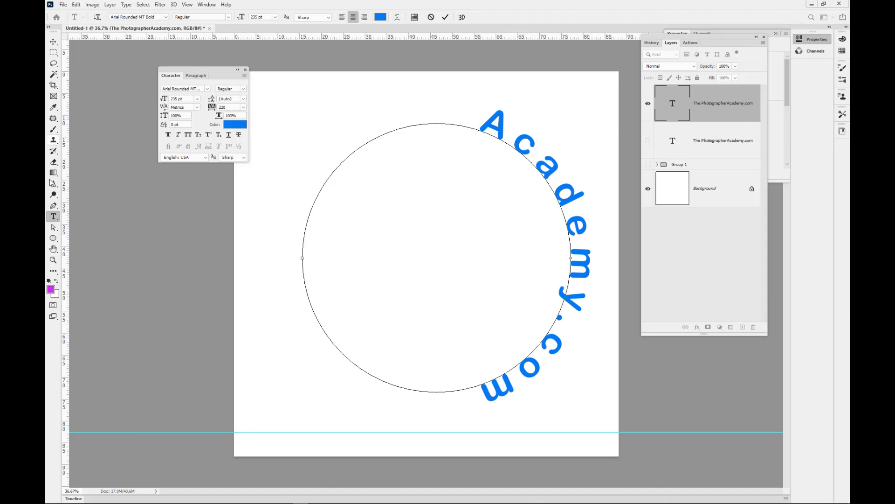
# - Slide the blue "Academy.com" text around the outside of the circle to its lower half with the Path Selection tool
pyautogui.click(55, 228)
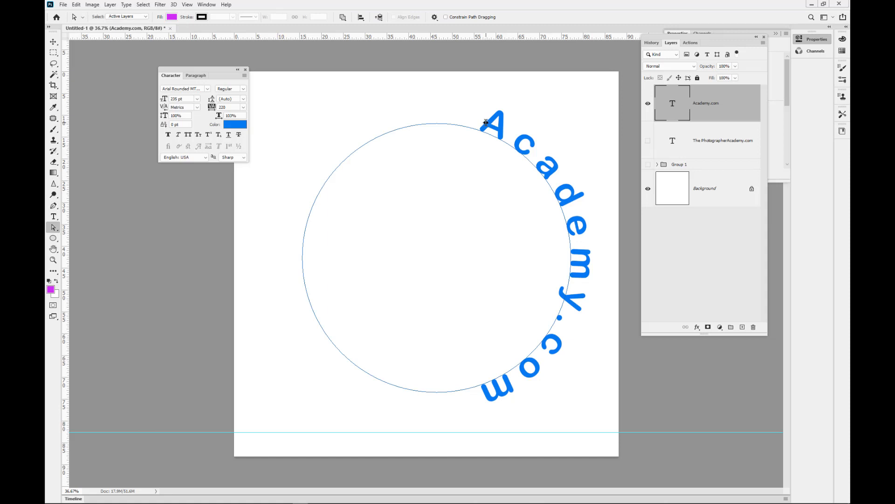
pyautogui.moveTo(486, 123); pyautogui.dragTo(521, 138)
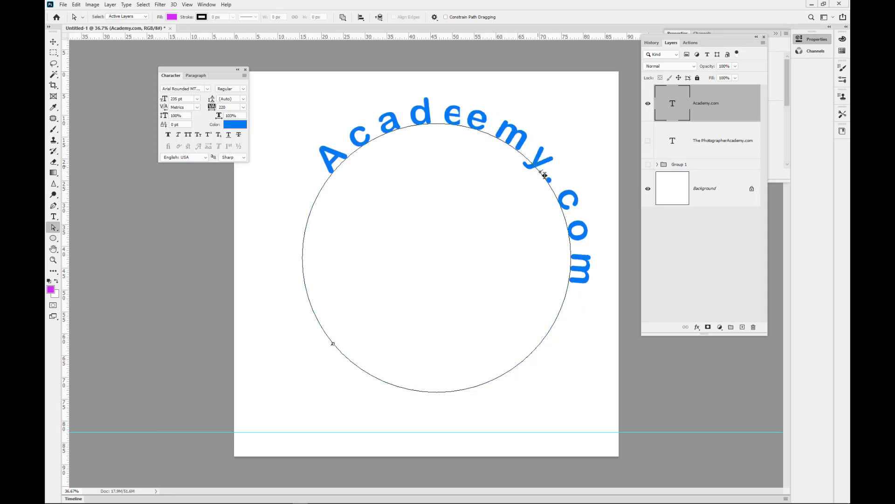
pyautogui.moveTo(587, 242)
pyautogui.mouseDown()
pyautogui.moveTo(569, 316)
pyautogui.moveTo(458, 399)
pyautogui.moveTo(429, 401)
pyautogui.mouseUp()
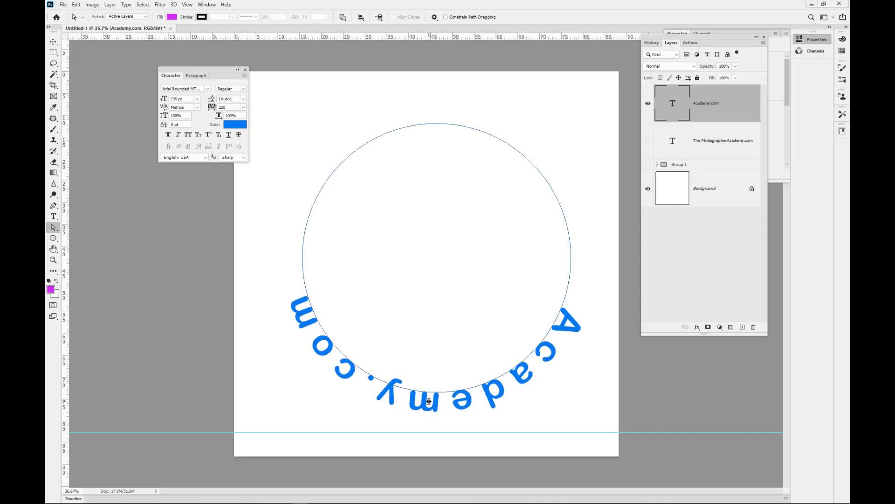
# - Show the magenta text layer again and delete "Academy.com" from it, keeping "The Photographer"
pyautogui.click(646, 143)
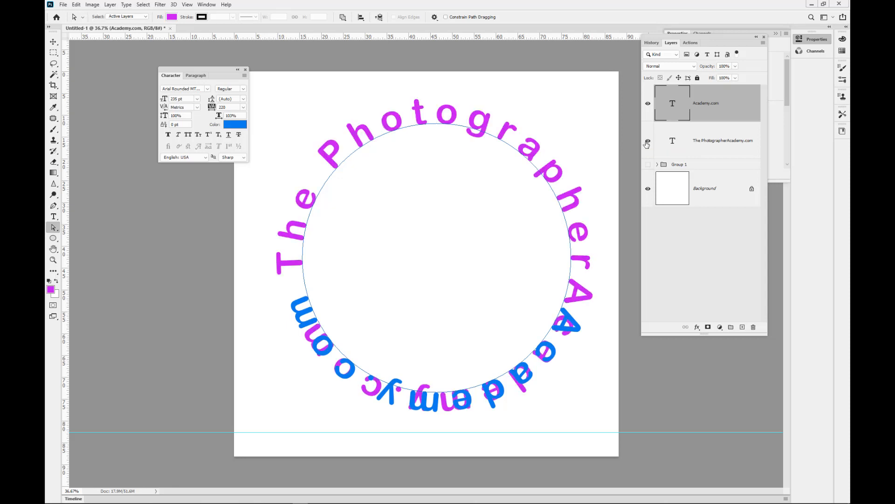
pyautogui.doubleClick(673, 142)
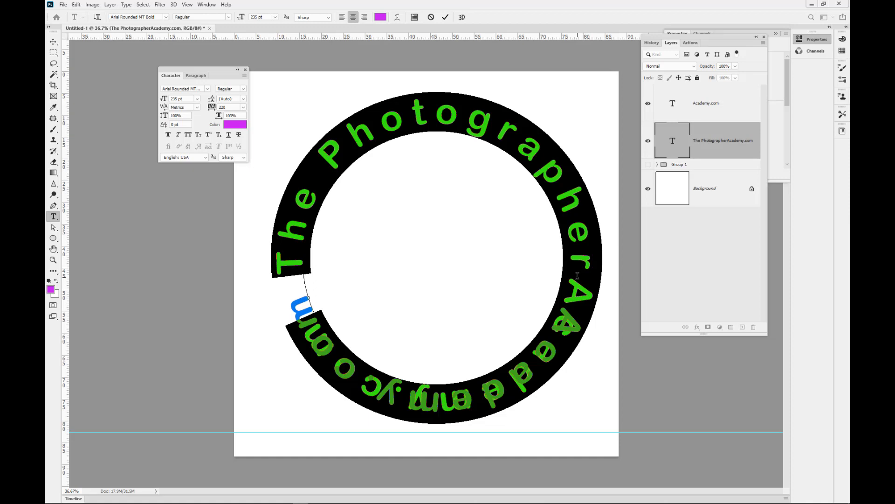
pyautogui.moveTo(577, 275); pyautogui.dragTo(299, 307)
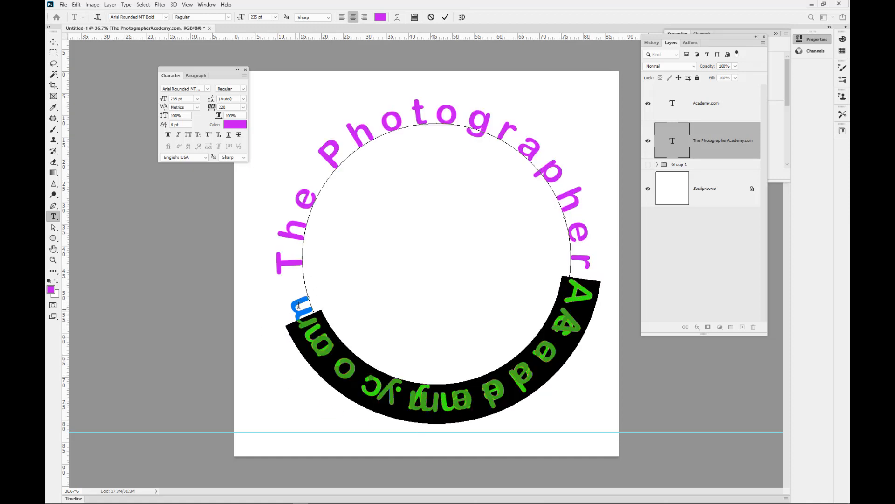
pyautogui.press('BackSpace')
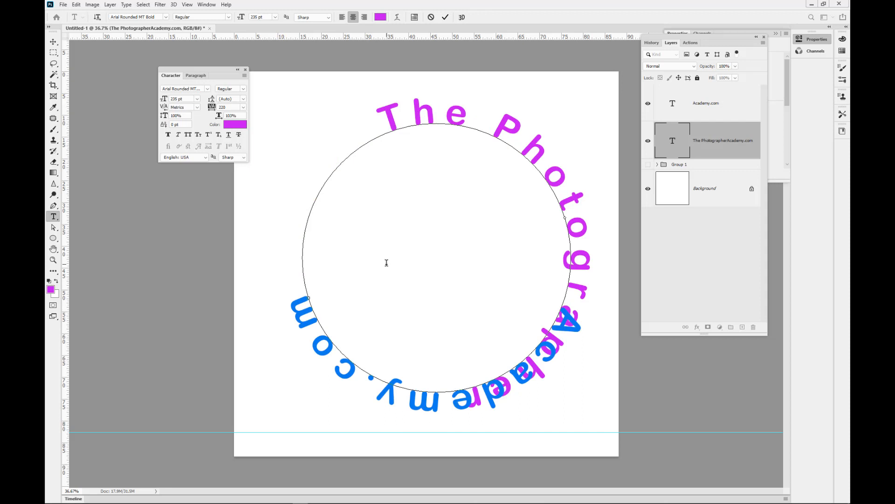
# - Rotate "The Photographer" counterclockwise with the Path Selection tool so it spans the upper half of the circle
pyautogui.click(54, 227)
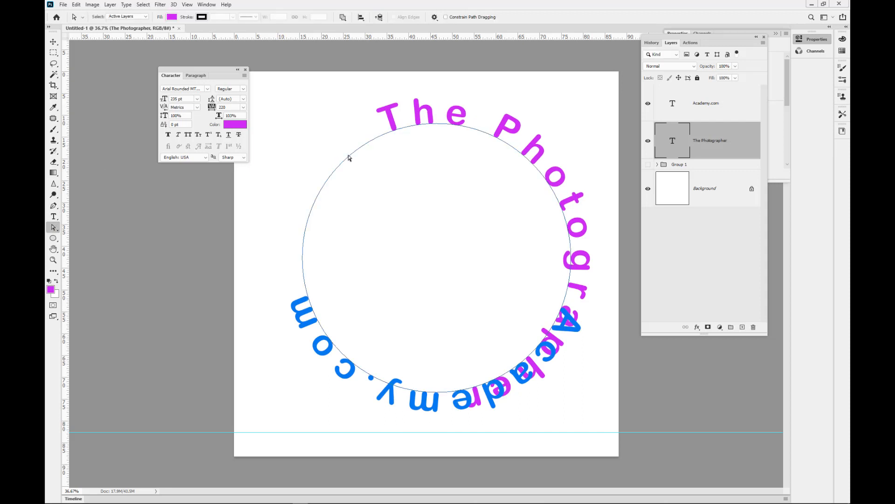
pyautogui.click(405, 120)
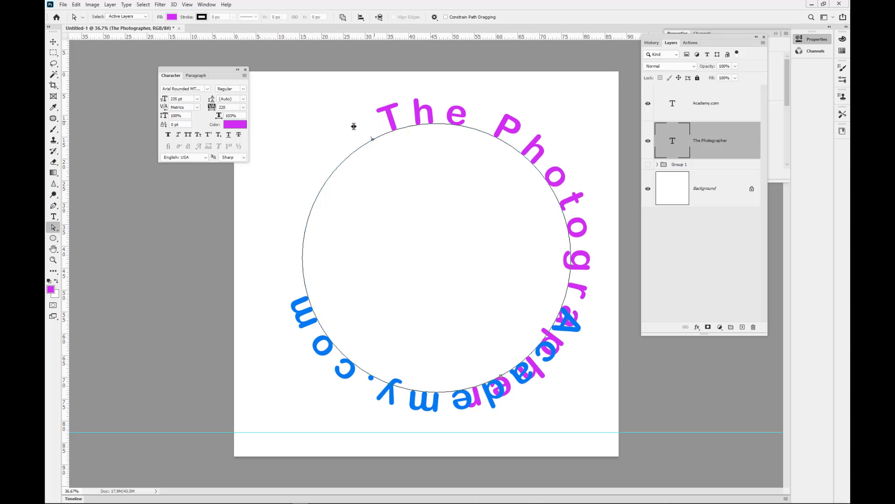
pyautogui.moveTo(307, 160); pyautogui.dragTo(430, 102)
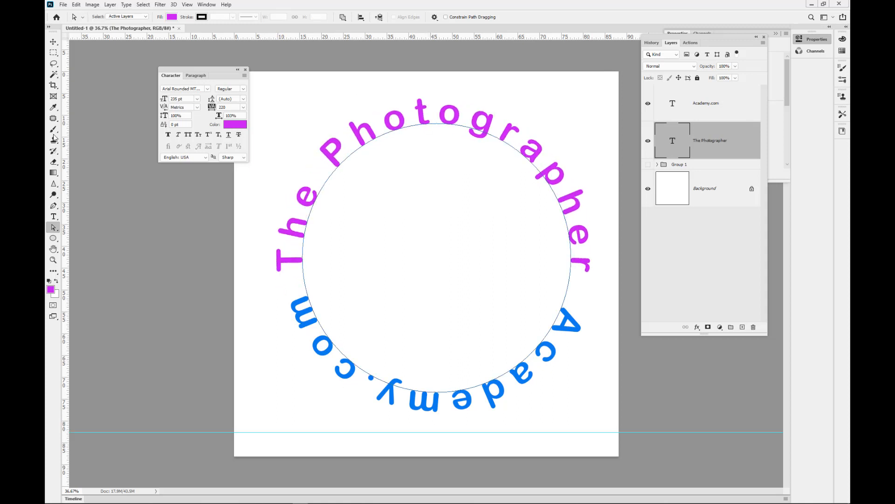
pyautogui.click(53, 42)
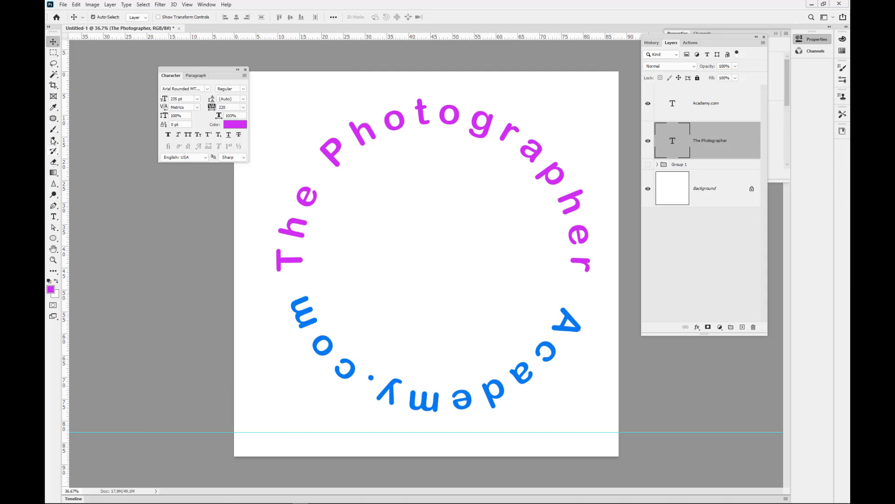
# - Rotate the blue "Academy.com" text slightly counterclockwise to center it on the lower half of the circle
pyautogui.click(54, 228)
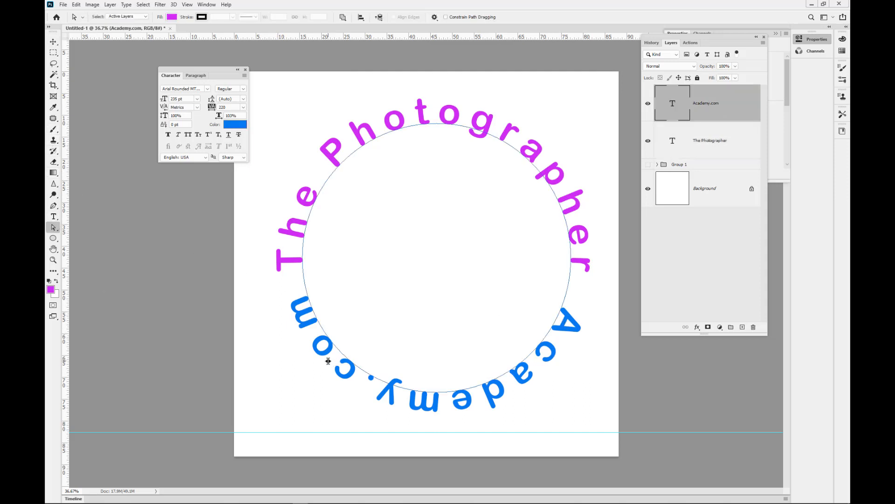
pyautogui.moveTo(334, 361); pyautogui.dragTo(430, 426)
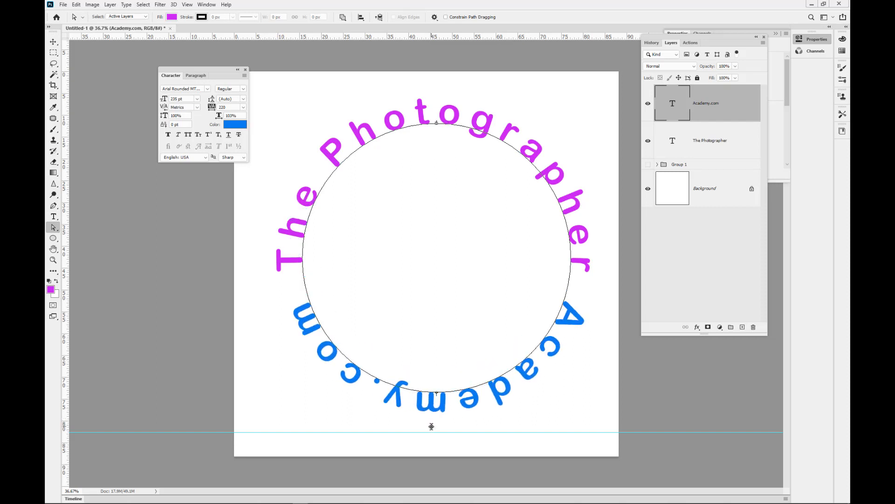
pyautogui.click(54, 42)
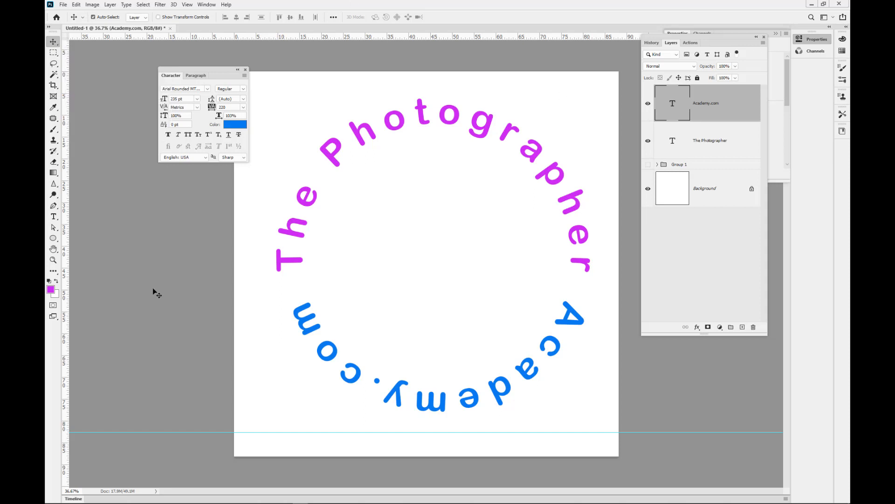
# - Try flipping the "Academy.com" text to the inside of the circle and return it to the outside
pyautogui.click(54, 228)
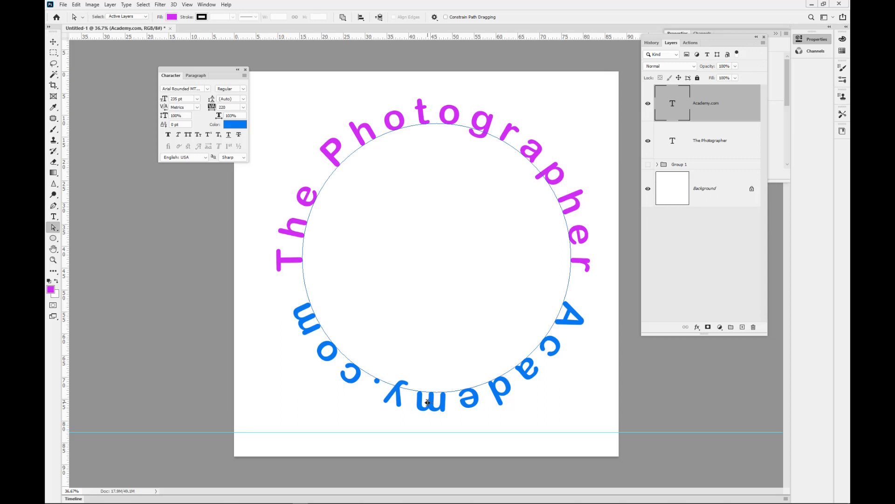
pyautogui.moveTo(428, 402); pyautogui.dragTo(439, 373)
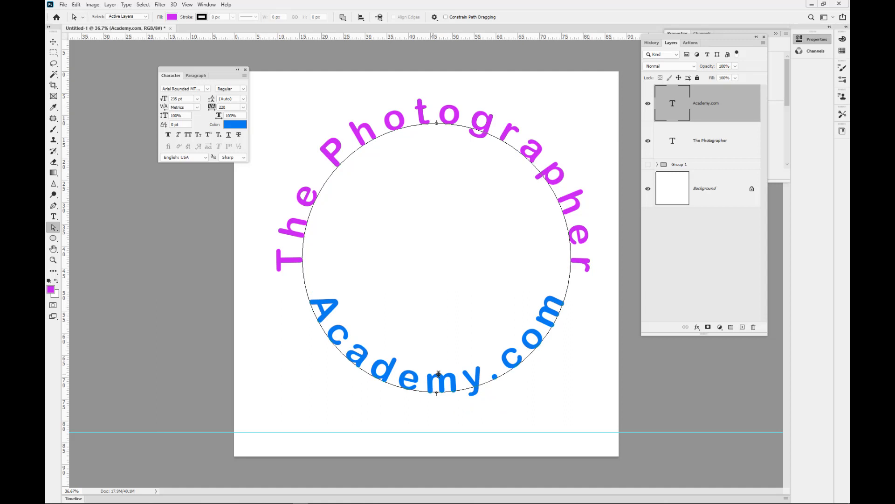
pyautogui.moveTo(438, 376); pyautogui.dragTo(442, 403)
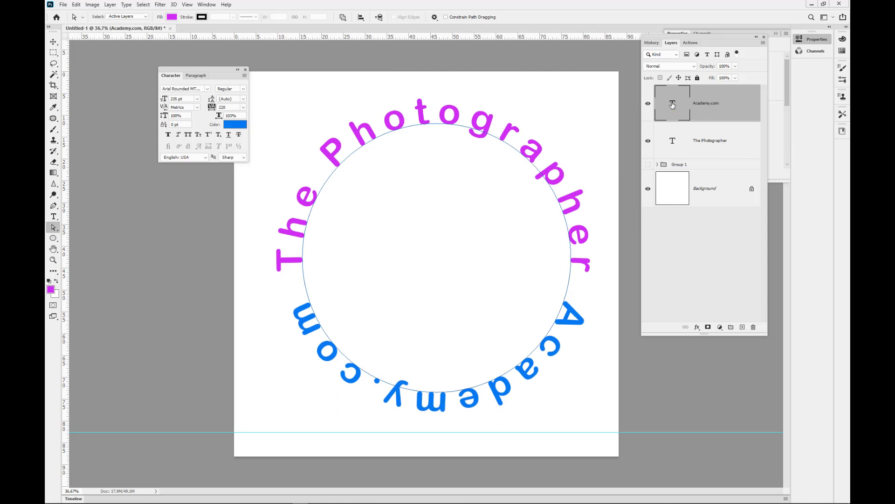
# - Duplicate the blue "Academy.com" text layer and recolor the copy's text magenta
pyautogui.hotkey('ctrl', 'j')
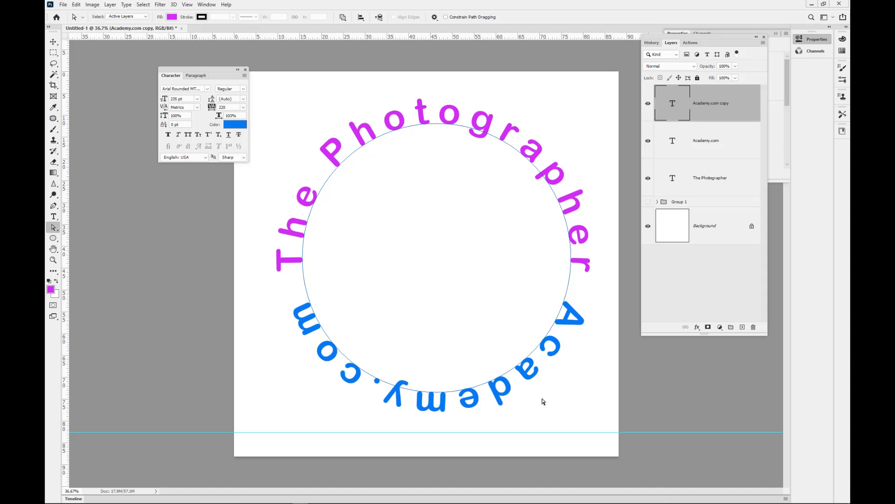
pyautogui.doubleClick(670, 105)
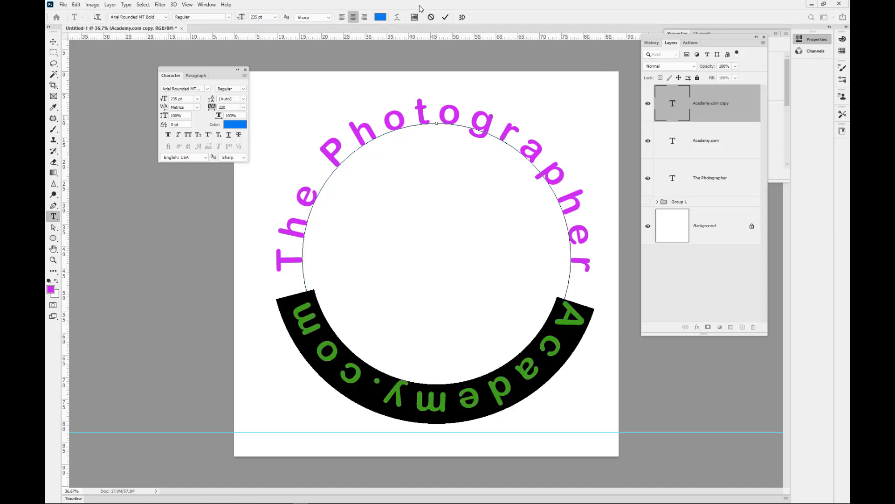
pyautogui.click(381, 18)
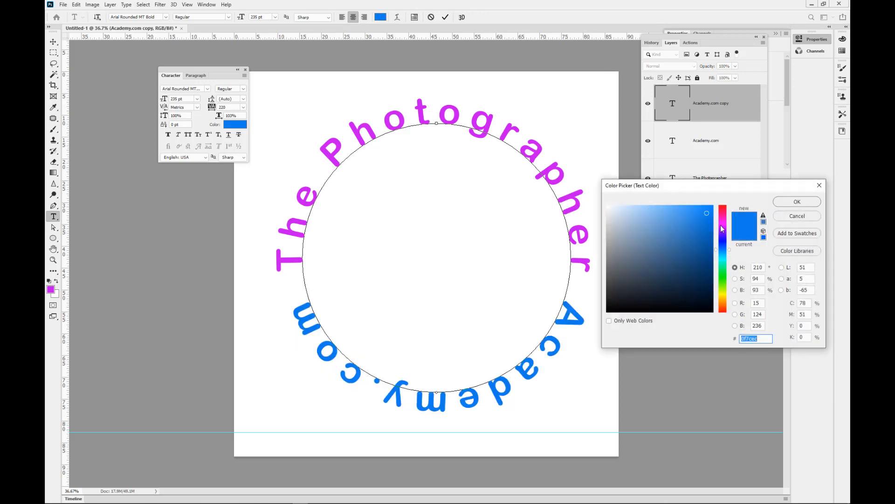
pyautogui.click(721, 225)
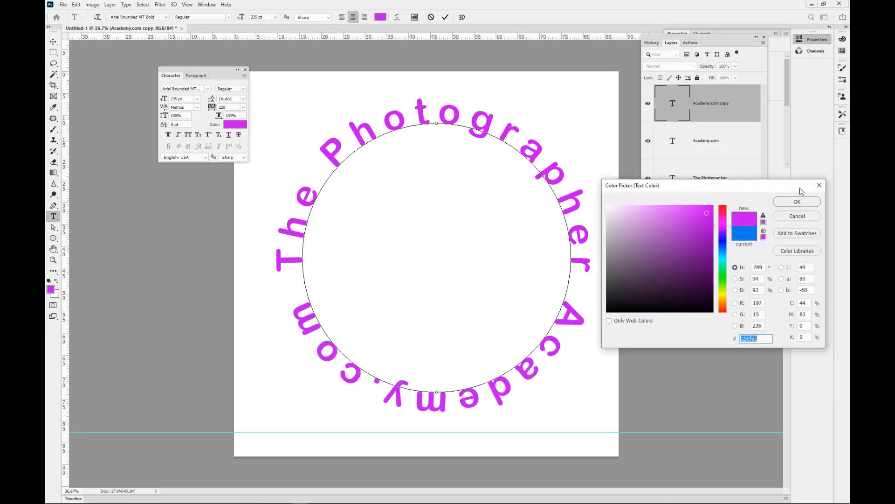
pyautogui.click(797, 201)
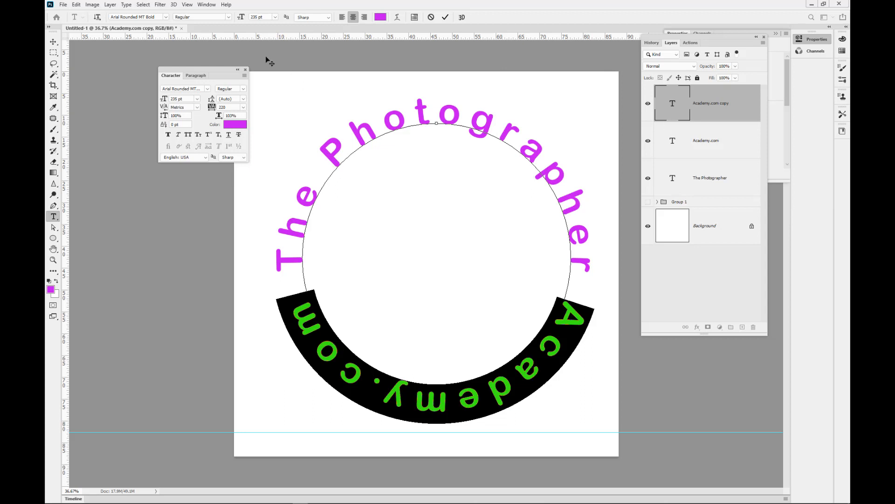
pyautogui.click(54, 42)
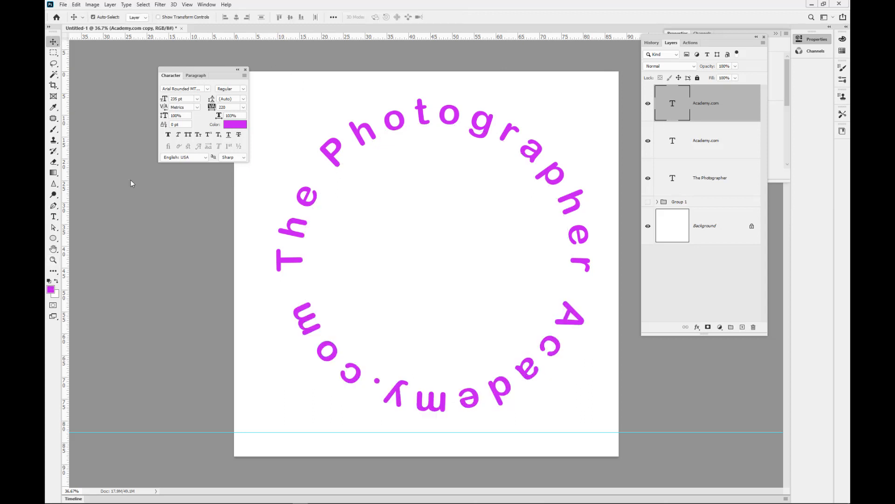
# - Flip the magenta "Academy.com" copy to the inside of the circle with the Path Selection tool so it reads upright
pyautogui.click(648, 104)
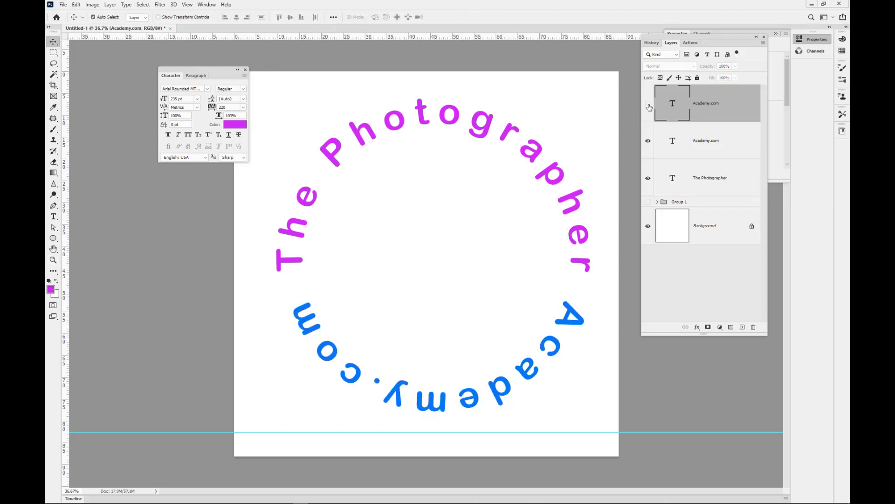
pyautogui.click(649, 105)
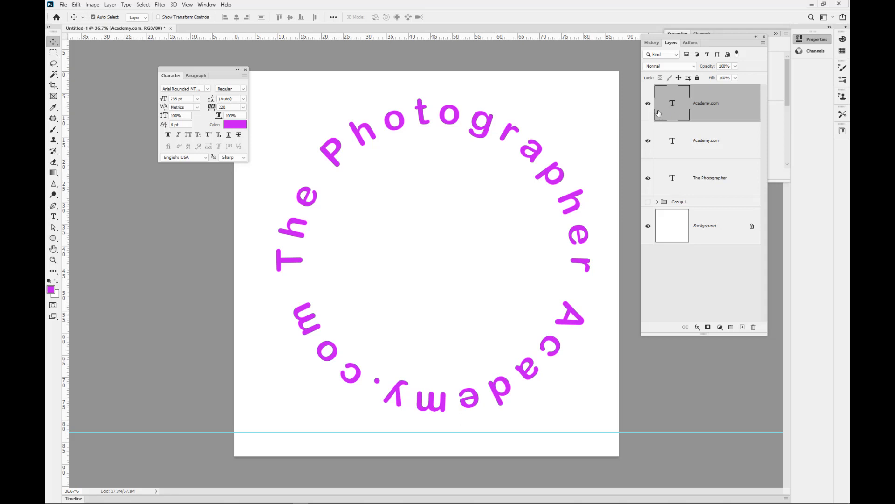
pyautogui.click(54, 229)
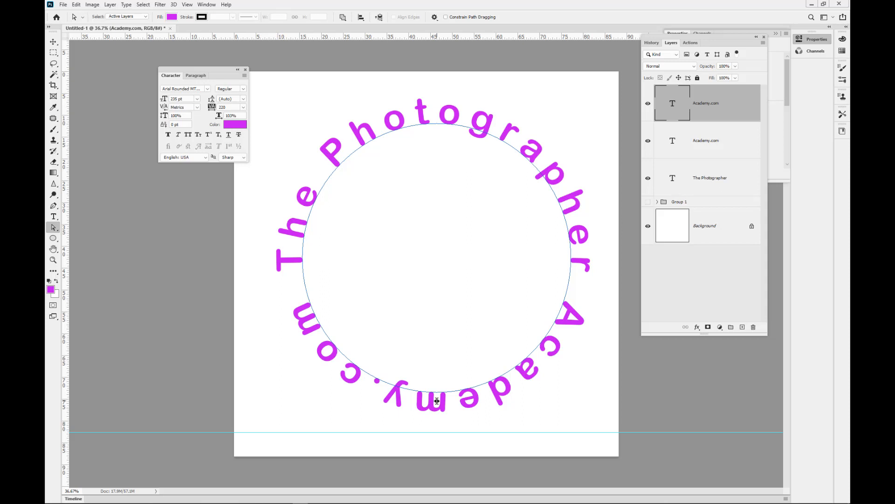
pyautogui.moveTo(437, 400); pyautogui.dragTo(437, 387)
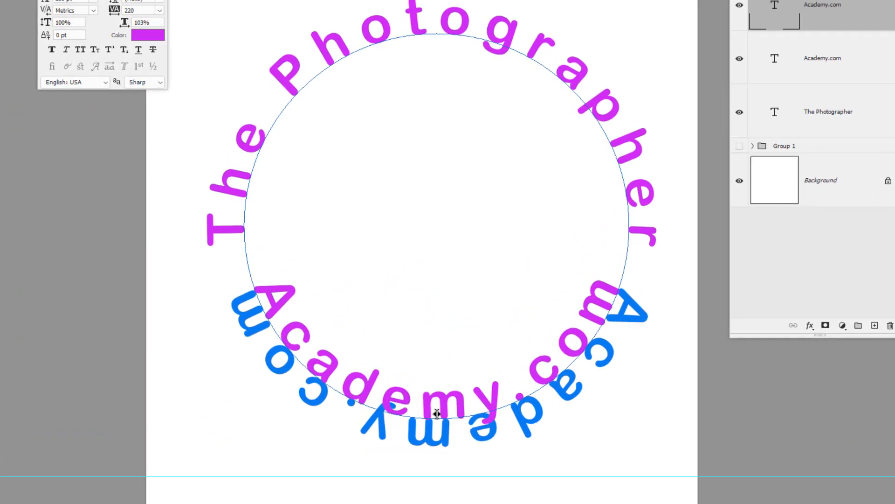
# - Enlarge the magenta "Academy.com" copy's circular path proportionally downward and to both sides with Free Transform Path
pyautogui.rightClick(440, 388)
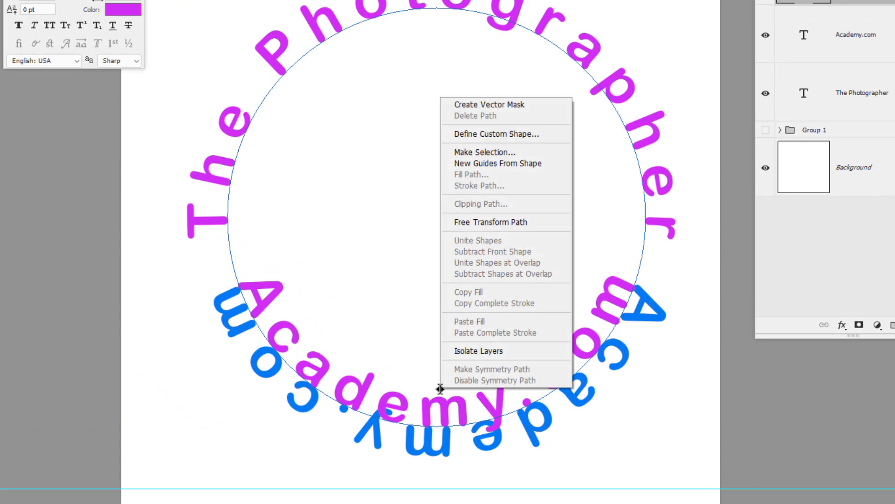
pyautogui.click(527, 227)
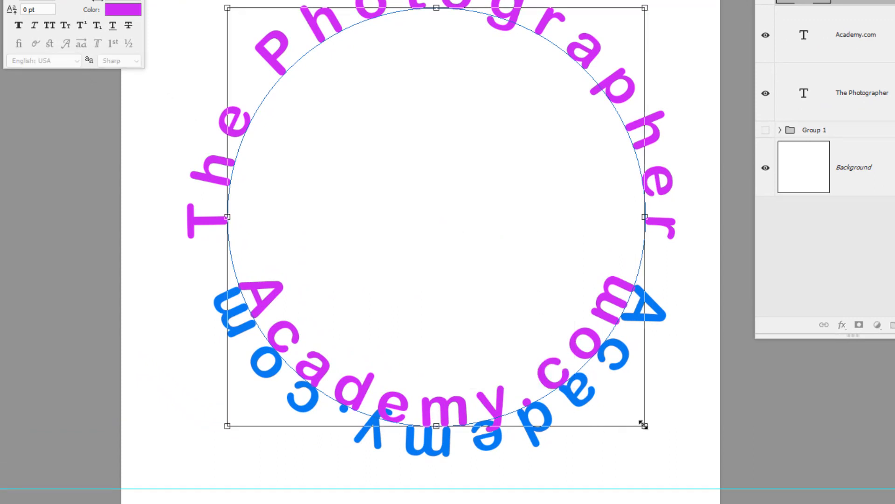
pyautogui.moveTo(644, 426); pyautogui.dragTo(686, 466)
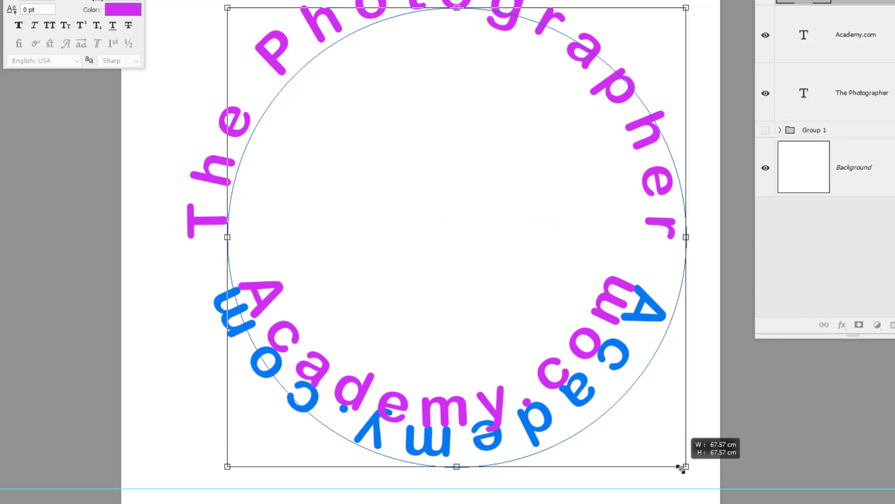
pyautogui.moveTo(227, 466); pyautogui.dragTo(200, 491)
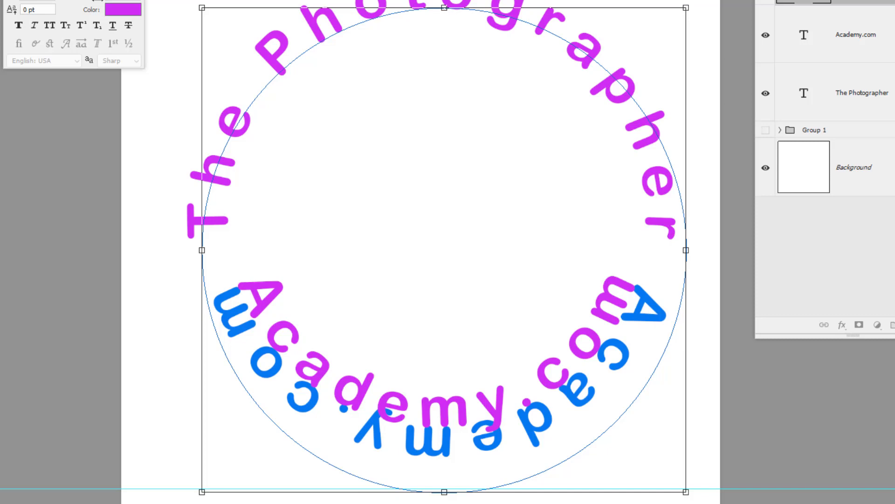
pyautogui.press('Return')
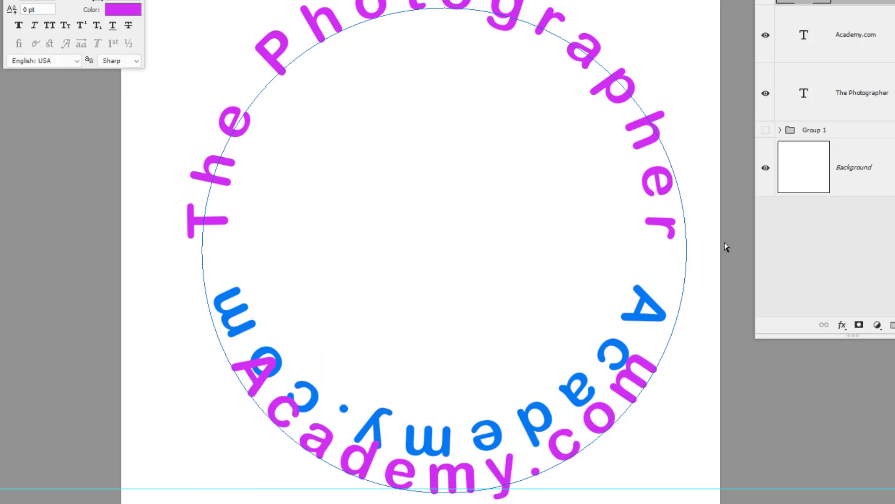
# - Move the enlarged circular path of the magenta "Academy.com" text slightly upward with Free Transform Path
pyautogui.doubleClick(804, 1)
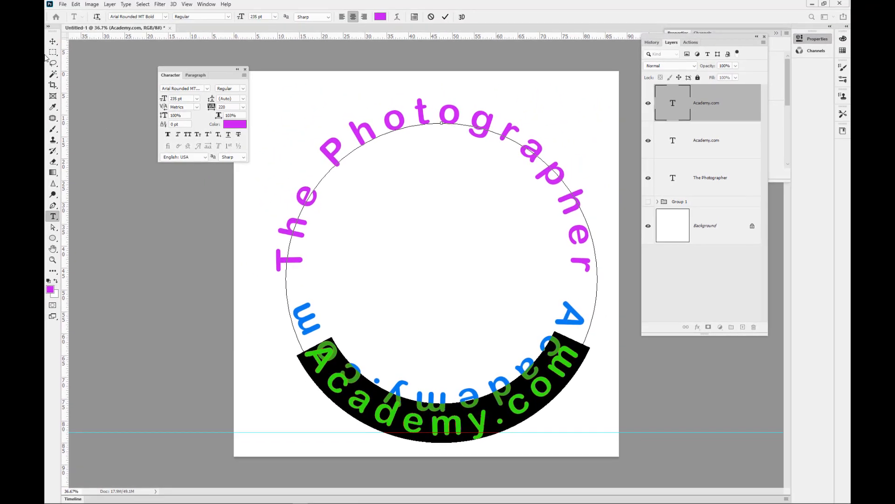
pyautogui.click(53, 42)
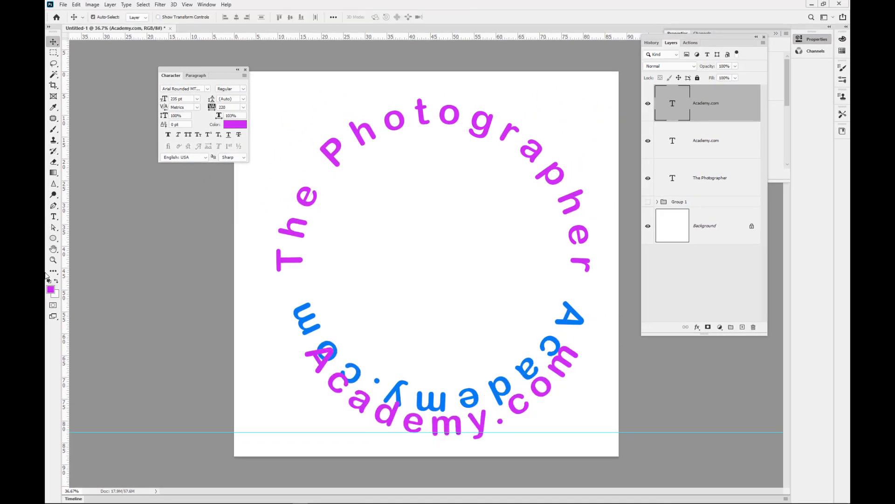
pyautogui.click(52, 228)
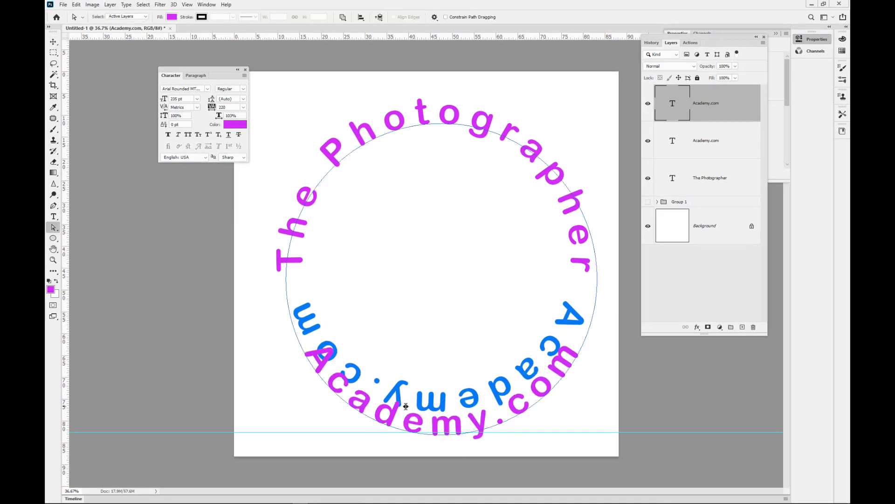
pyautogui.rightClick(445, 425)
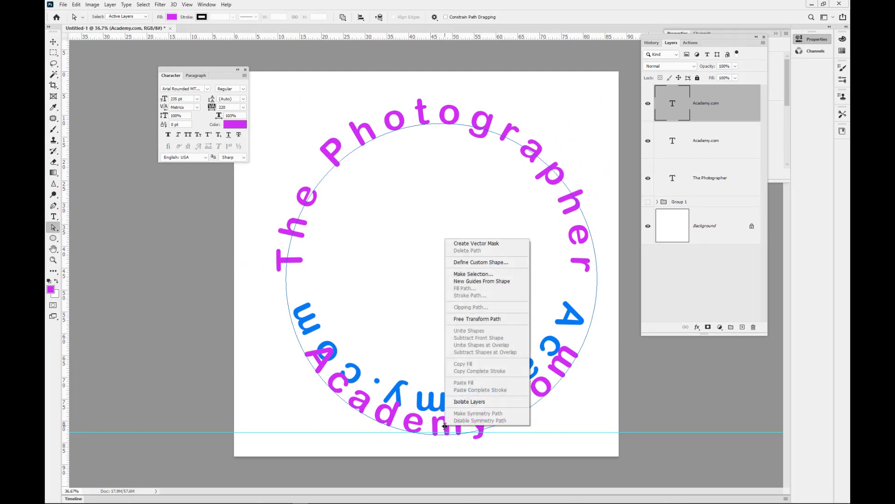
pyautogui.click(481, 319)
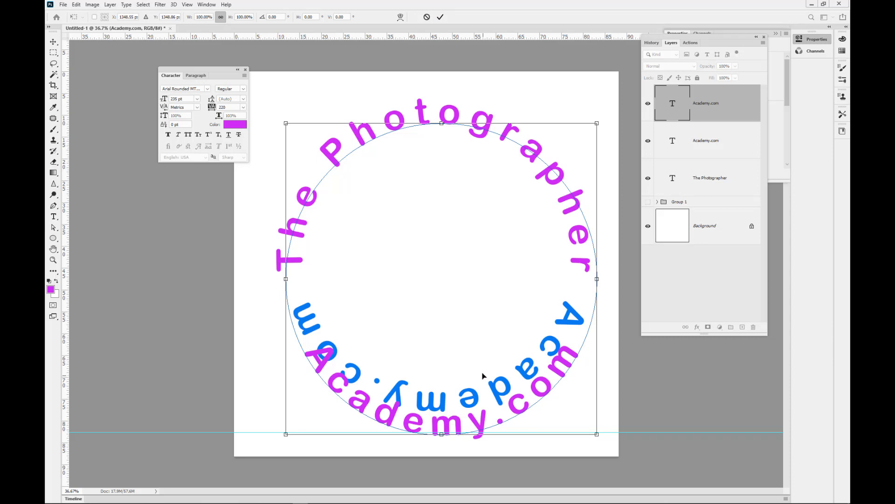
pyautogui.moveTo(482, 375); pyautogui.dragTo(485, 362)
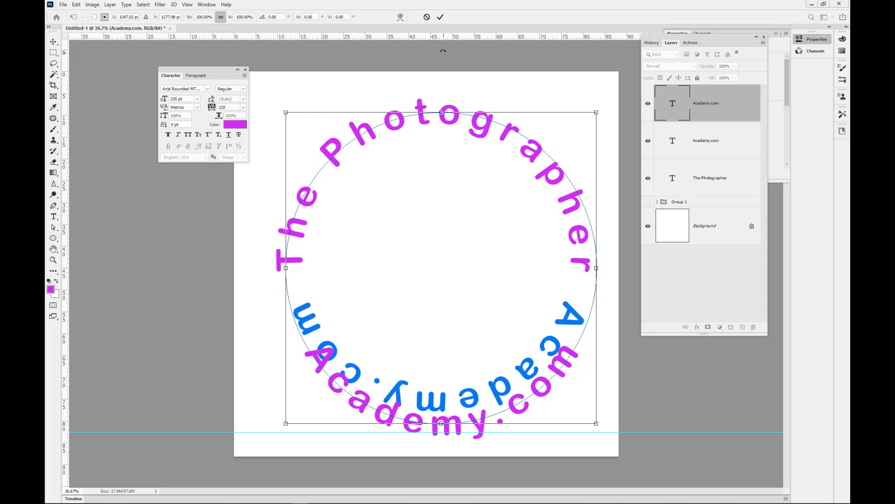
pyautogui.click(441, 17)
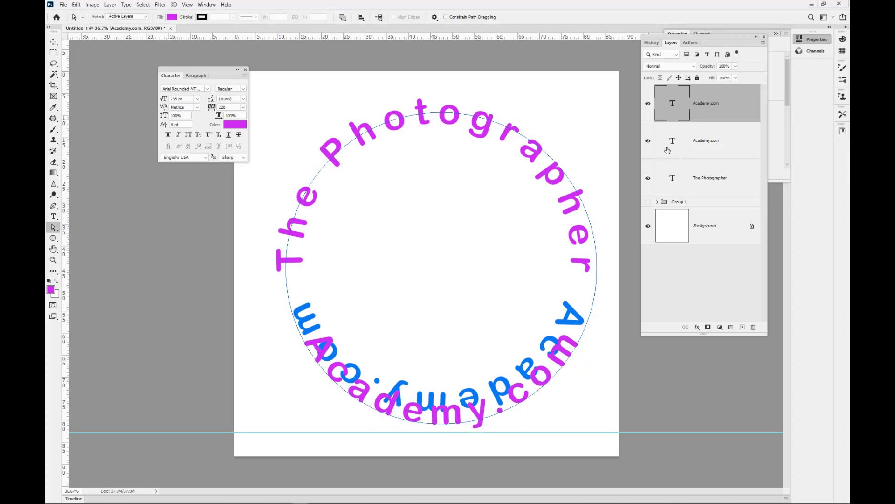
# - Hide the blue "Academy.com" layer and group all three text layers
pyautogui.click(648, 142)
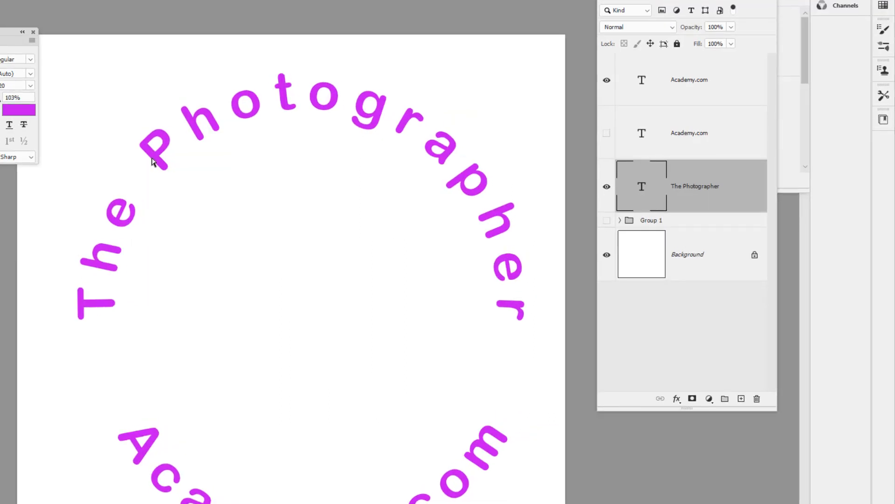
pyautogui.click(715, 87)
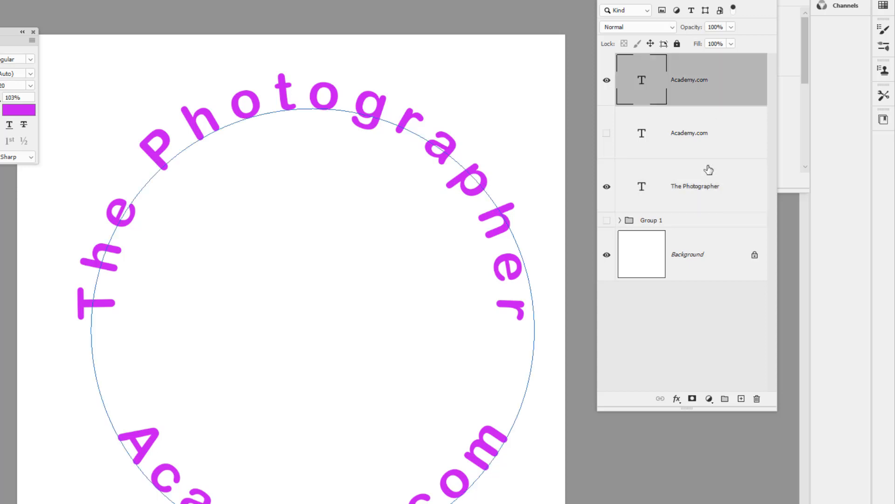
pyautogui.keyDown('shift'); pyautogui.click(709, 182); pyautogui.keyUp('shift')
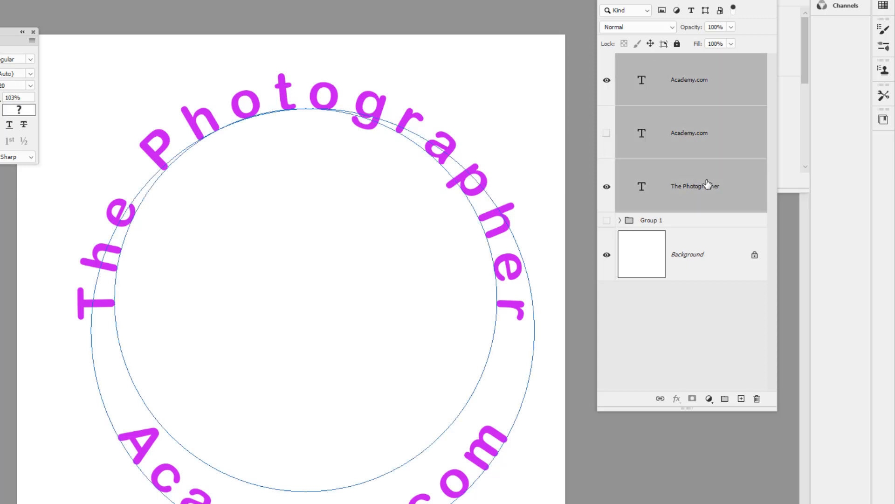
pyautogui.click(725, 399)
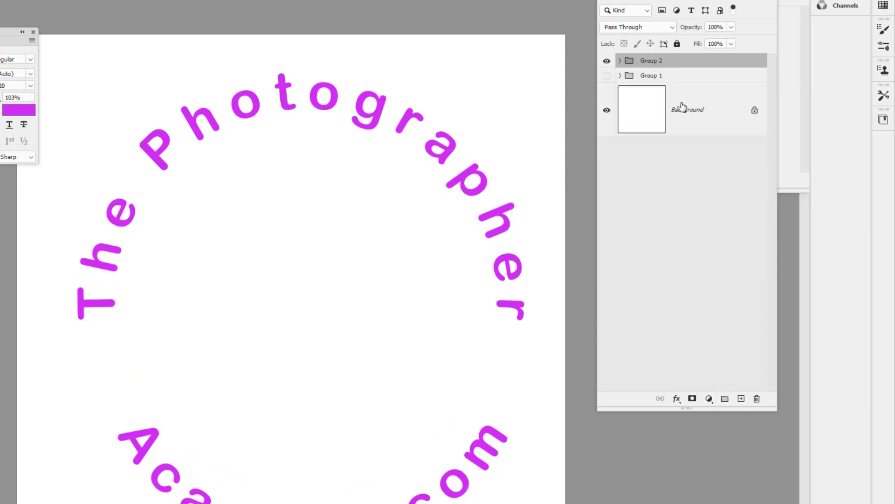
# - Hide the new text group and draw a circular path about 53 cm wide near the canvas center with the Ellipse tool
pyautogui.click(607, 61)
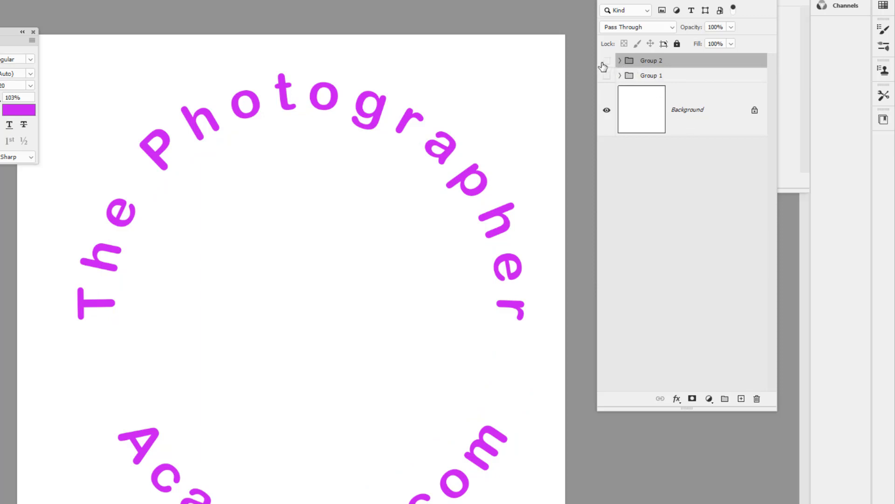
pyautogui.click(653, 124)
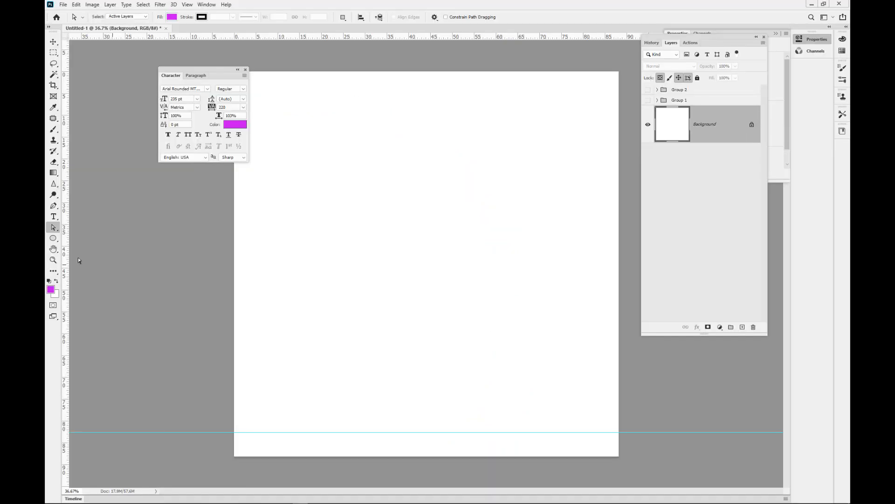
pyautogui.click(54, 237)
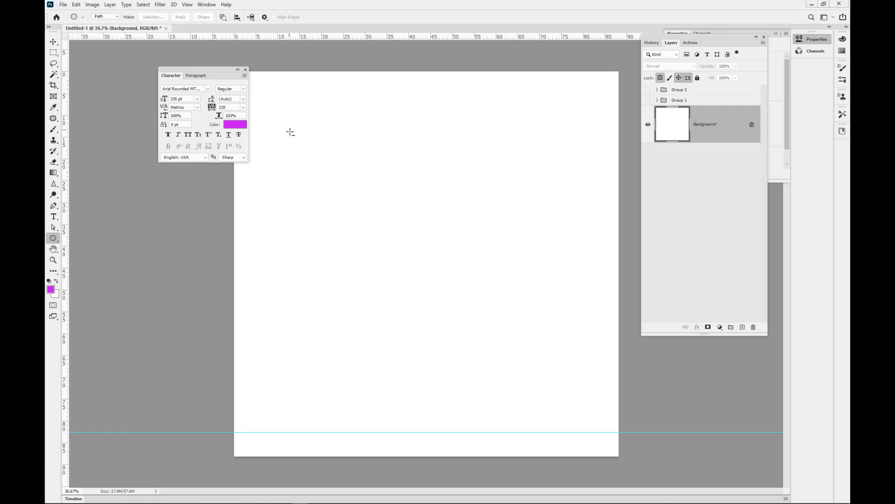
pyautogui.moveTo(314, 160); pyautogui.dragTo(594, 394)
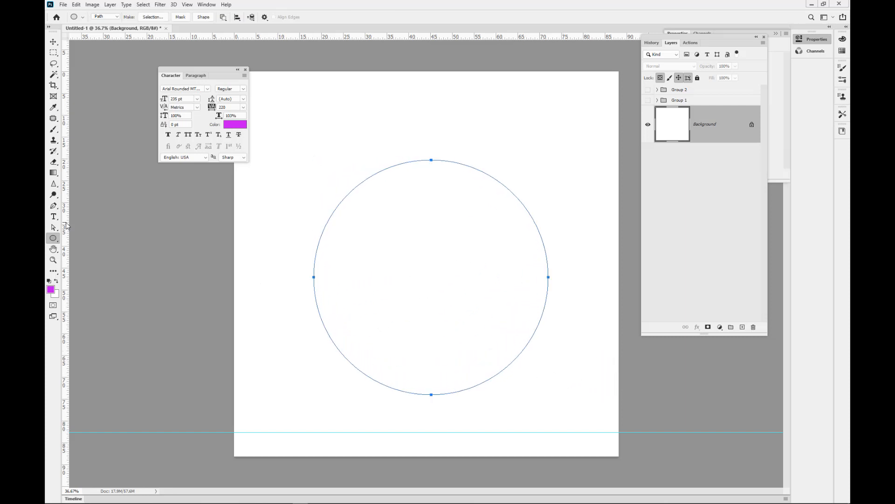
# - Set the Type tool's text color to dark gray #403b41
pyautogui.click(53, 216)
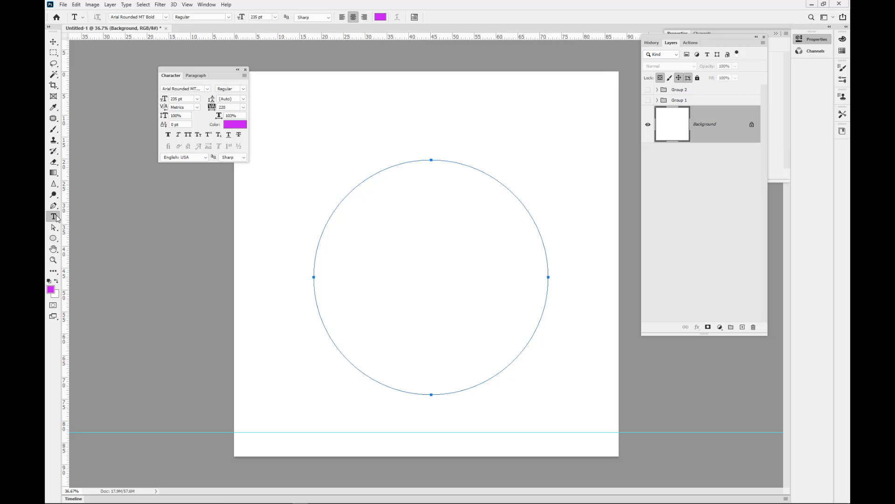
pyautogui.click(230, 124)
pyautogui.click(617, 284)
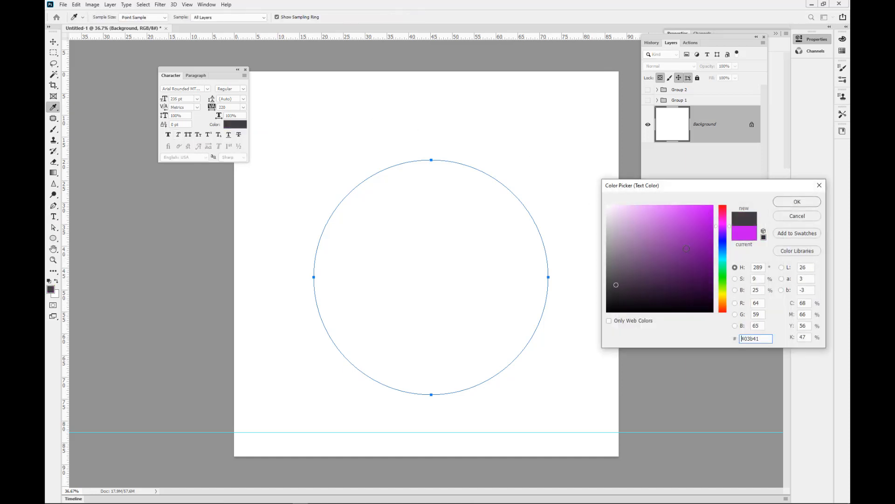
pyautogui.click(792, 204)
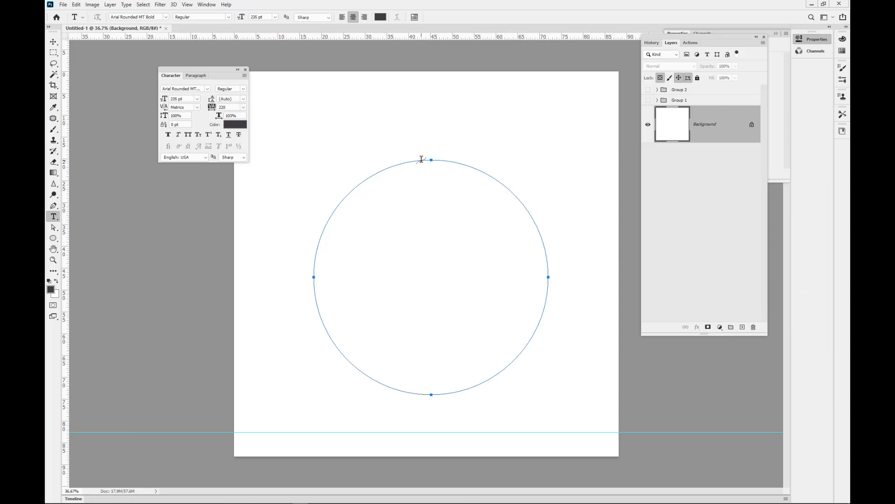
# - Place text on the upper part of the new circular path and enter the person's full name in capitals
pyautogui.click(421, 159)
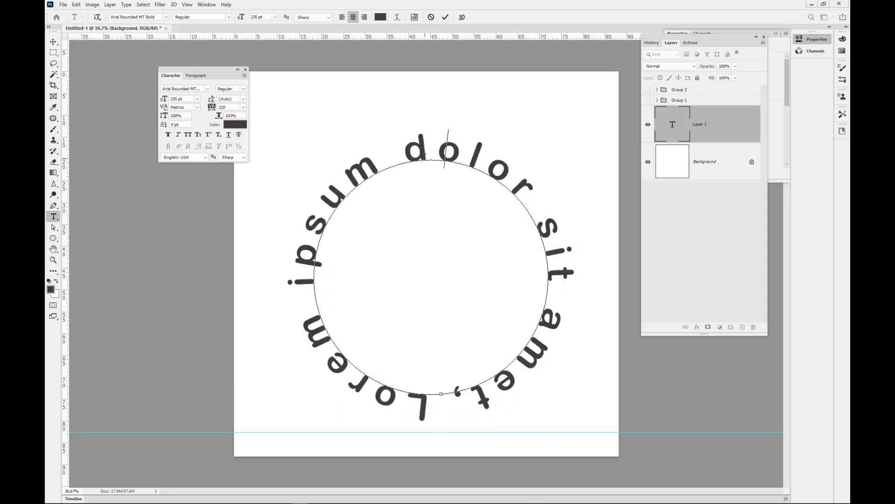
pyautogui.write('MARK CLEGHORN')
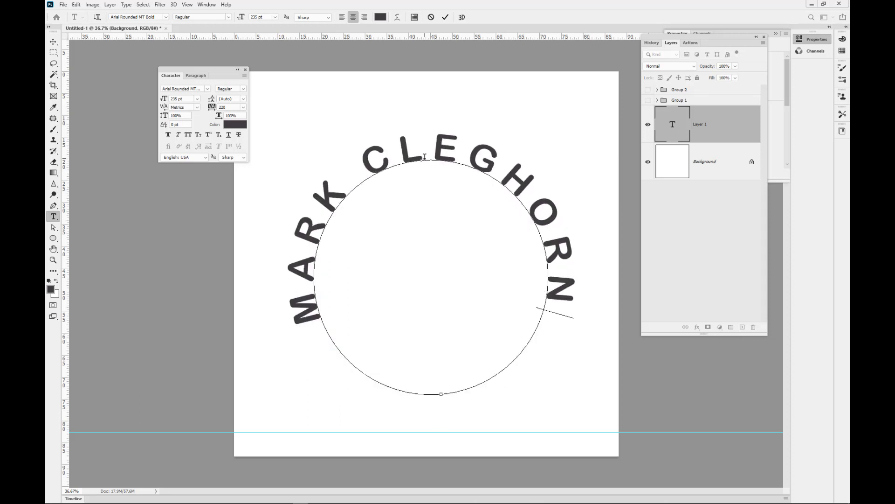
# - Select all of the curved name text and set its tracking to 40
pyautogui.click(211, 107)
pyautogui.click(671, 130)
pyautogui.doubleClick(671, 130)
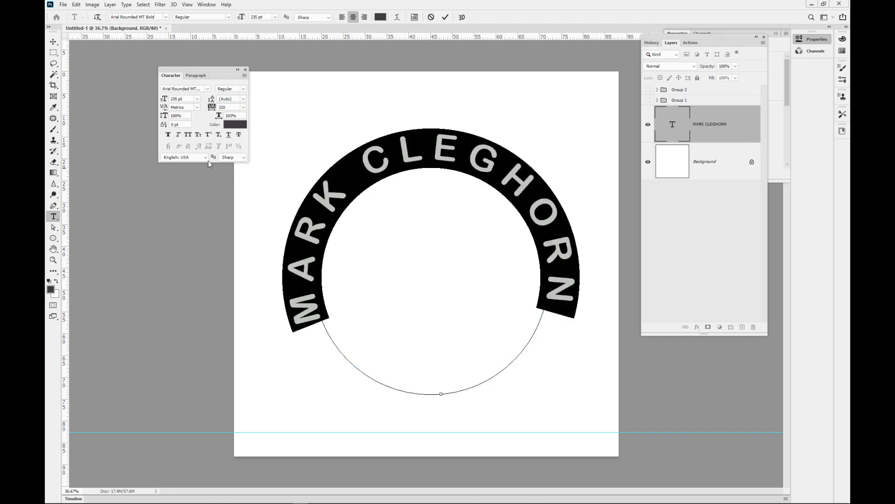
pyautogui.click(211, 107)
pyautogui.moveTo(213, 109); pyautogui.dragTo(210, 109)
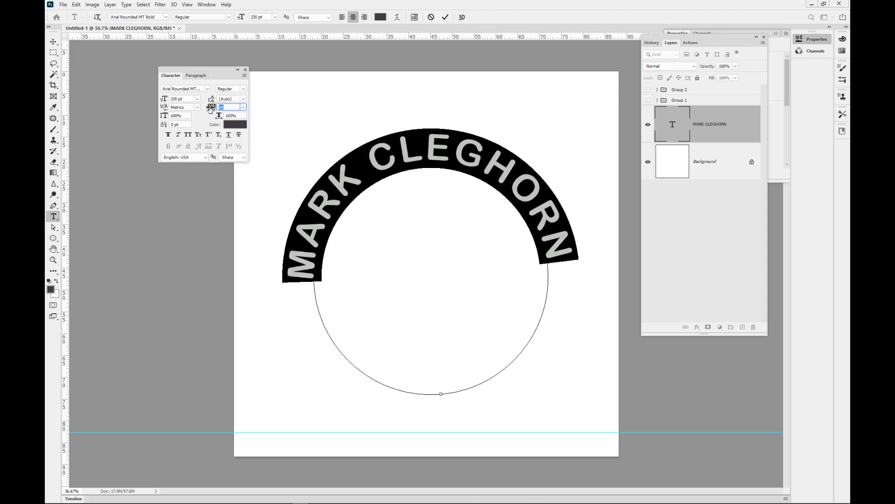
pyautogui.click(53, 41)
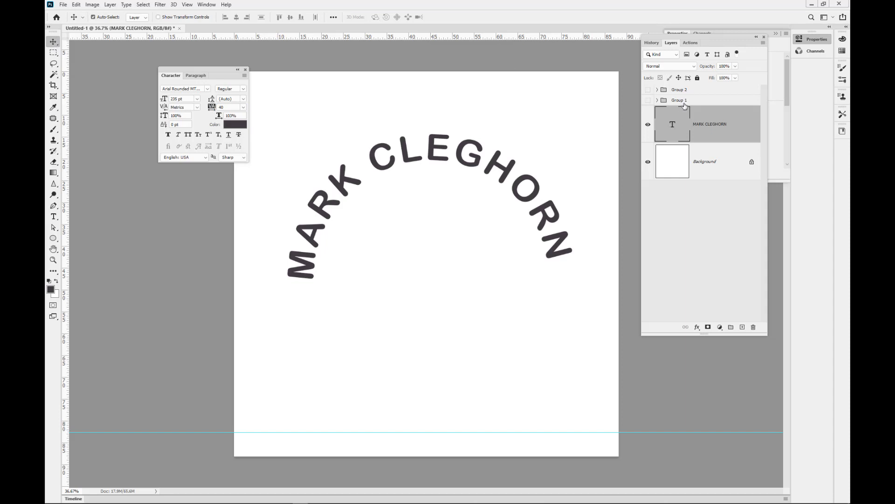
# - Duplicate the curved name layer and flip the copy's text to the inside of the circle along its lower arc
pyautogui.hotkey('ctrl', 'j')
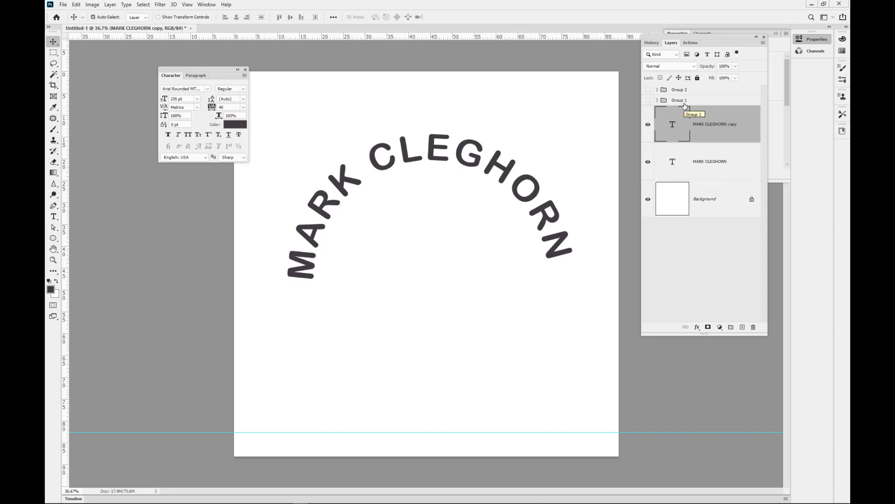
pyautogui.click(54, 227)
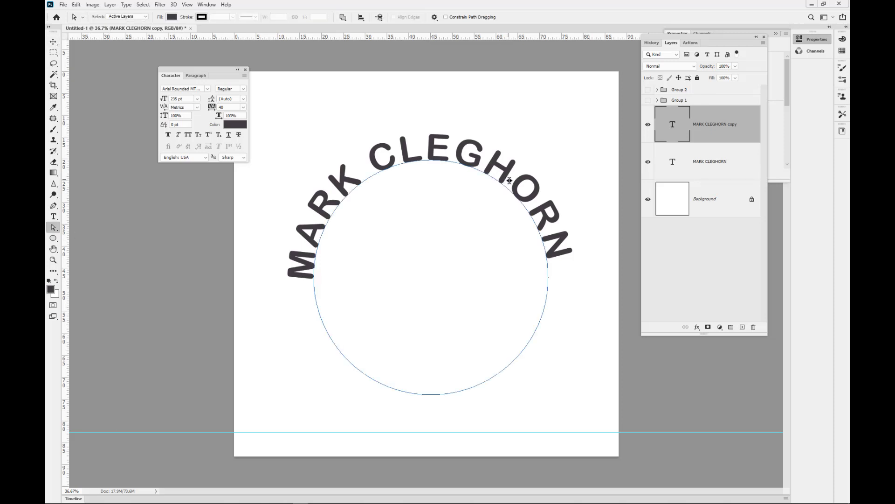
pyautogui.moveTo(509, 180); pyautogui.dragTo(419, 394)
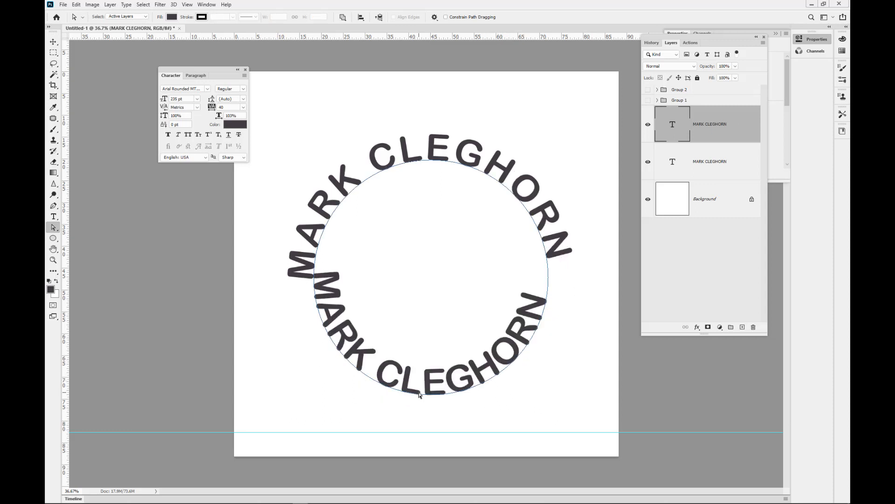
# - Replace the text of the lower, flipped copy with PHOTOGRAPHY
pyautogui.doubleClick(672, 129)
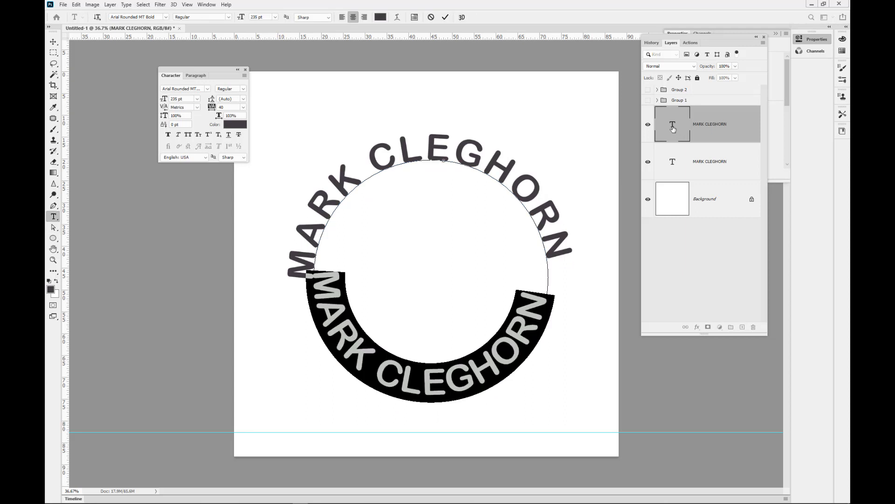
pyautogui.write('p')
pyautogui.press('BackSpace')
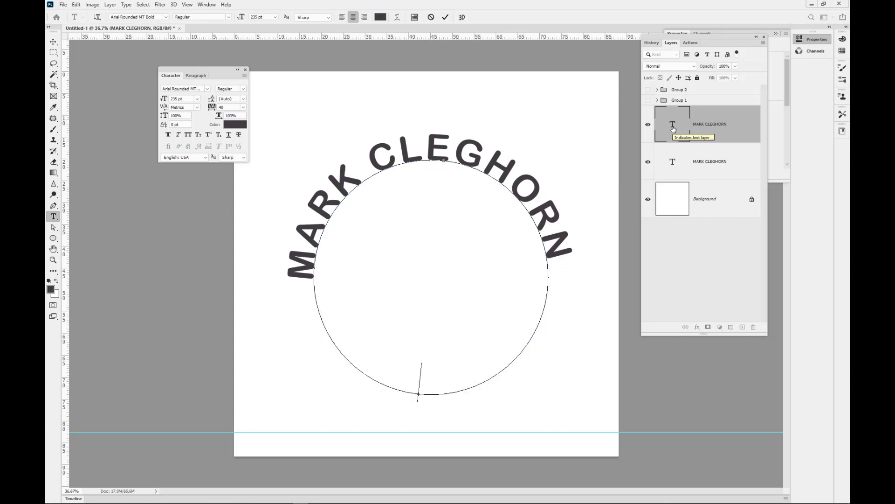
pyautogui.write('PHOTOGRAPHY')
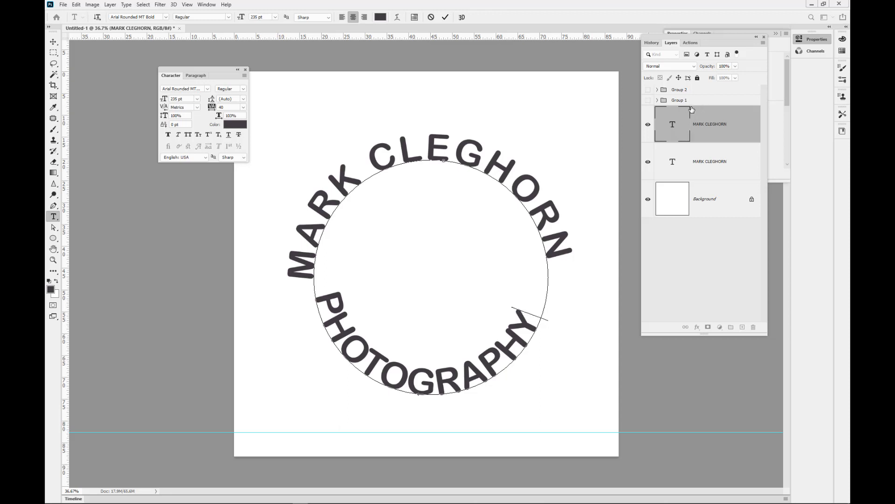
# - Scale the circular path of the PHOTOGRAPHY text to about 128% with Free Transform Path so it encloses the upper name text
pyautogui.rightClick(433, 314)
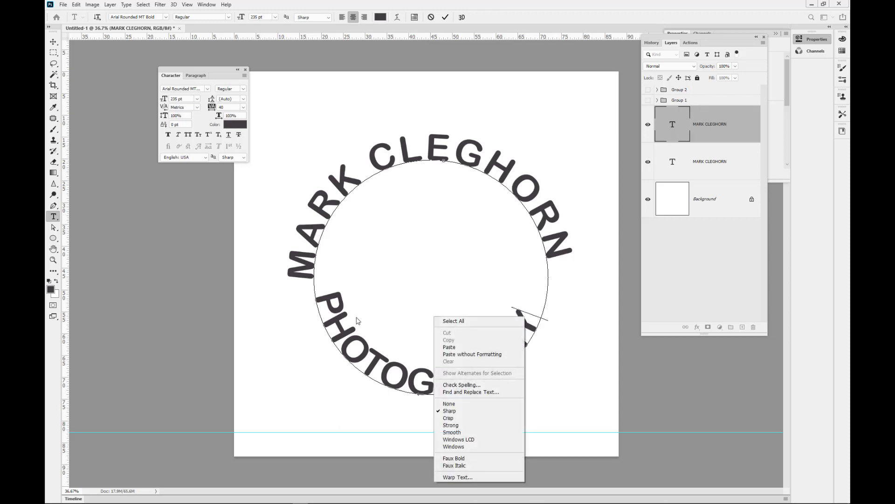
pyautogui.click(52, 227)
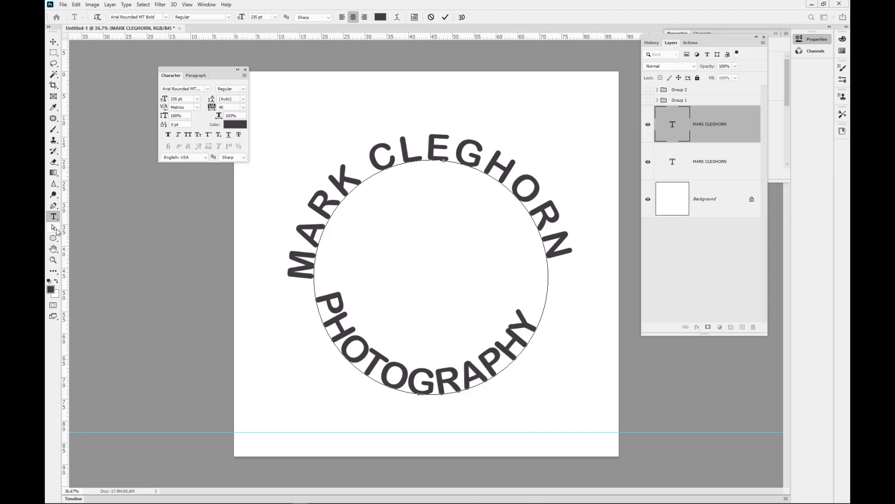
pyautogui.click(55, 229)
pyautogui.rightClick(445, 304)
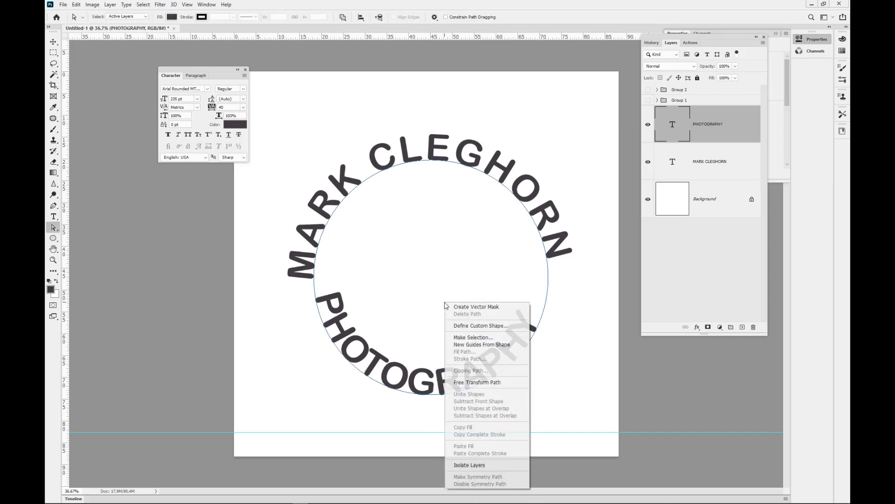
pyautogui.click(481, 384)
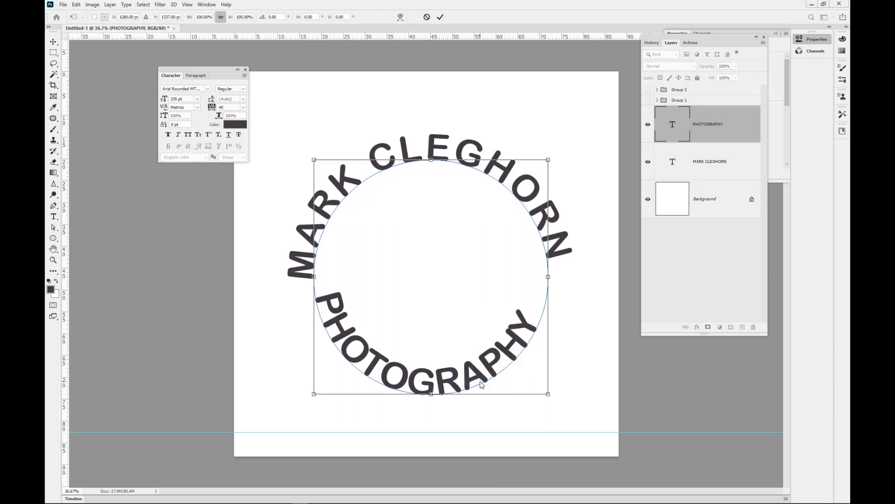
pyautogui.moveTo(548, 394); pyautogui.dragTo(583, 428)
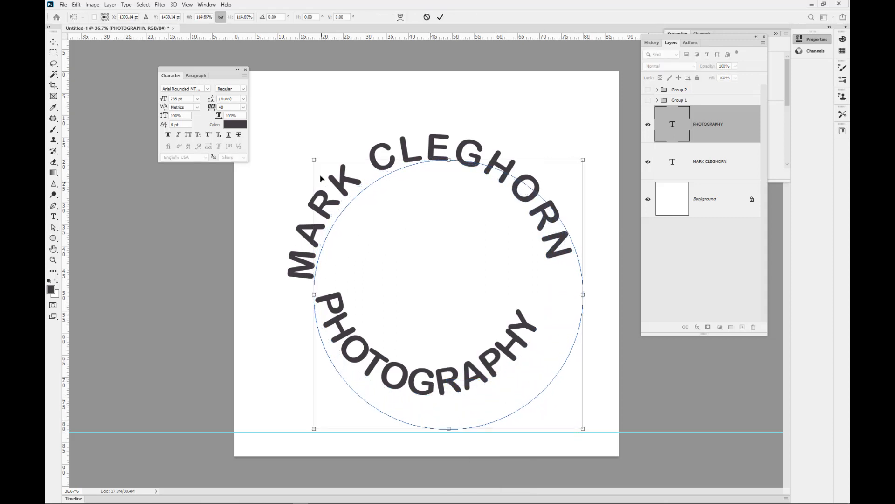
pyautogui.moveTo(314, 161); pyautogui.dragTo(288, 125)
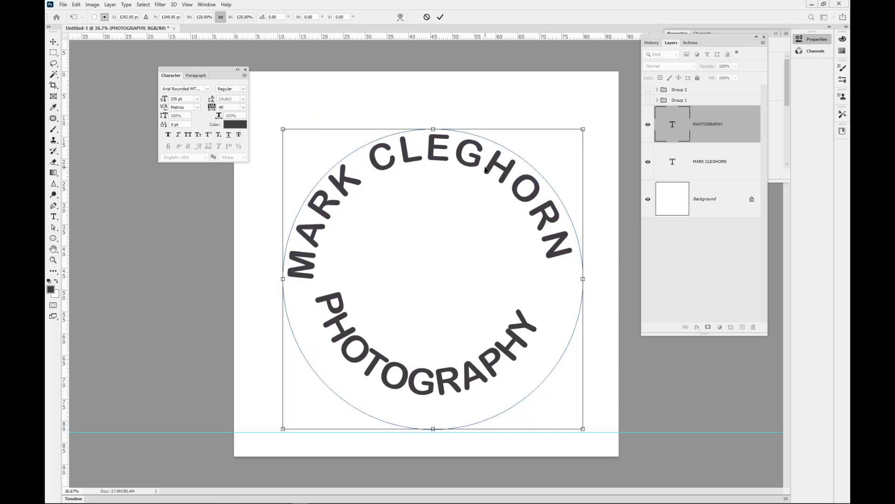
pyautogui.click(441, 19)
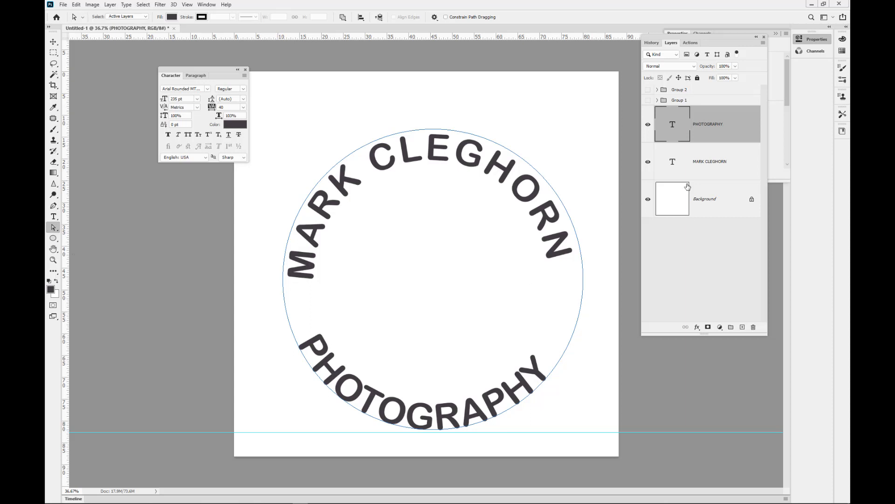
# - Slide the PHOTOGRAPHY text along its path until it is centered on the bottom of the circle
pyautogui.doubleClick(672, 130)
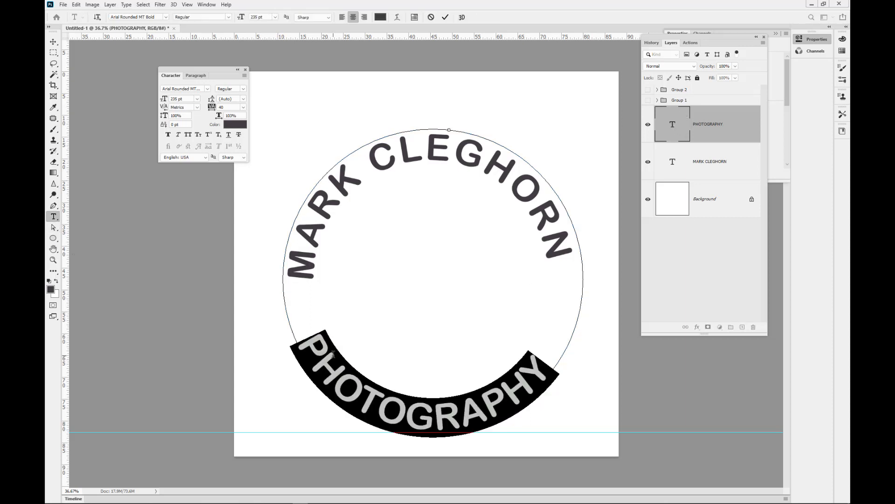
pyautogui.click(54, 227)
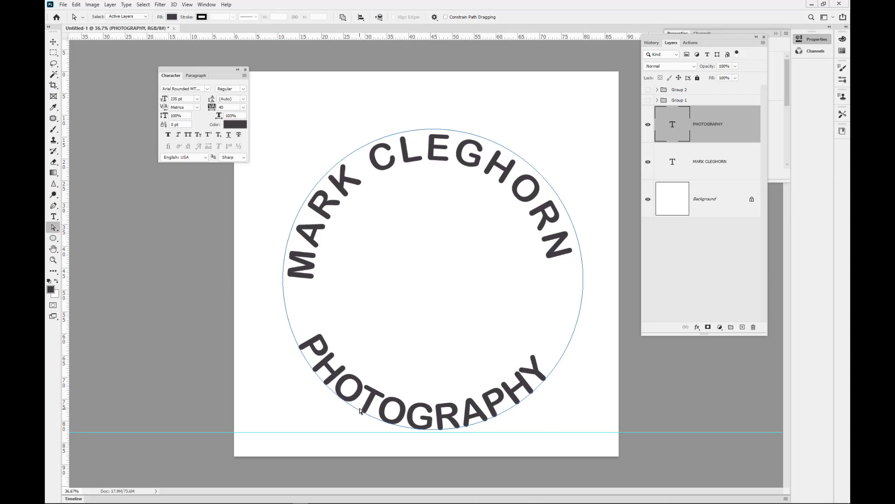
pyautogui.moveTo(360, 410); pyautogui.dragTo(435, 407)
pyautogui.press('v')
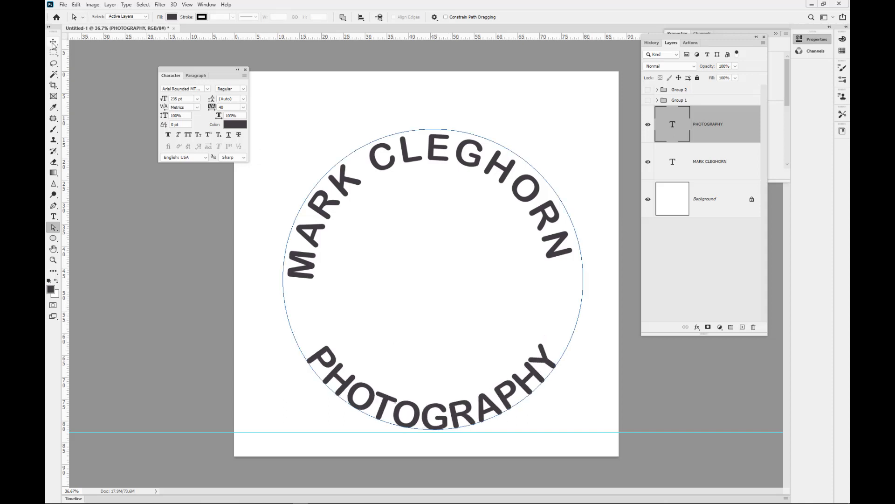